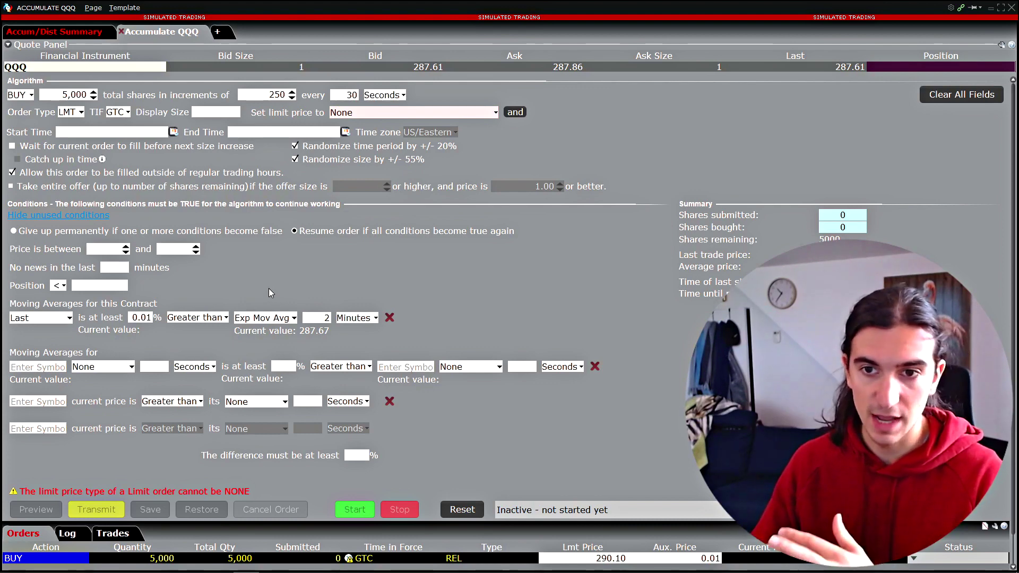
Bring up the TWS main window and open the Accumulate/Distribute trading tool for QQQ from the watchlist.
key(alt+Tab)
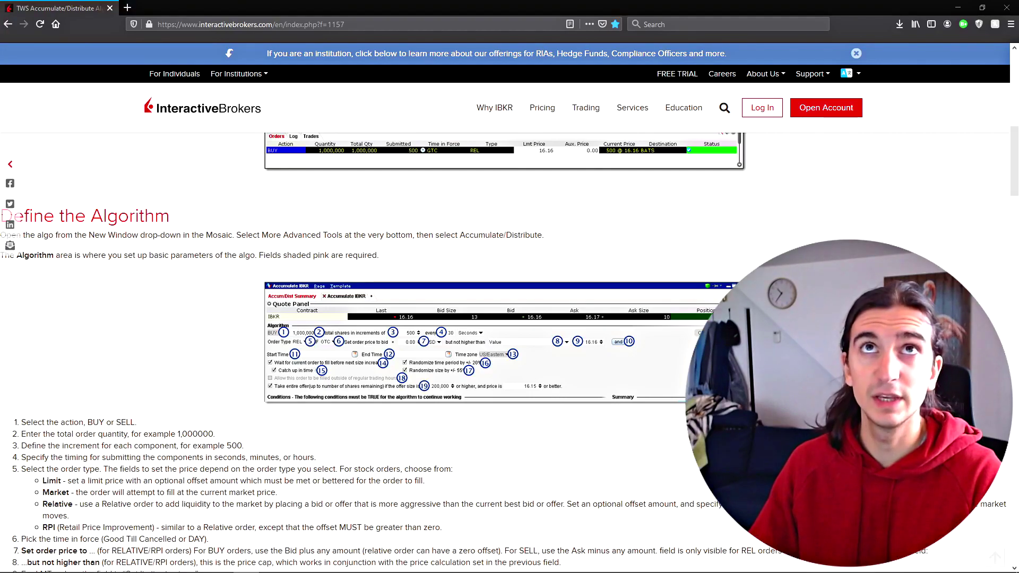
key(alt+Tab)
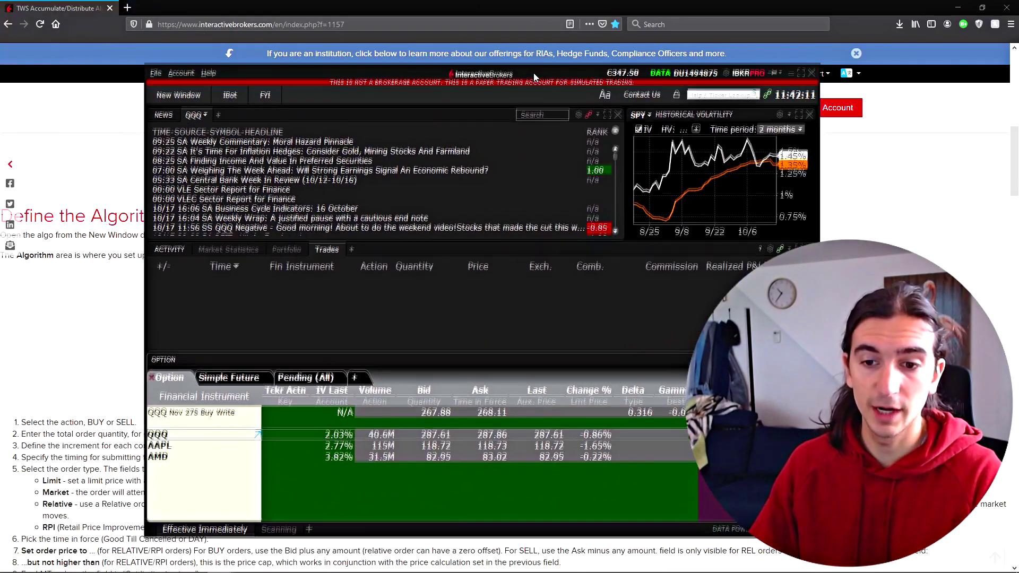
drag(536, 79, 563, 67)
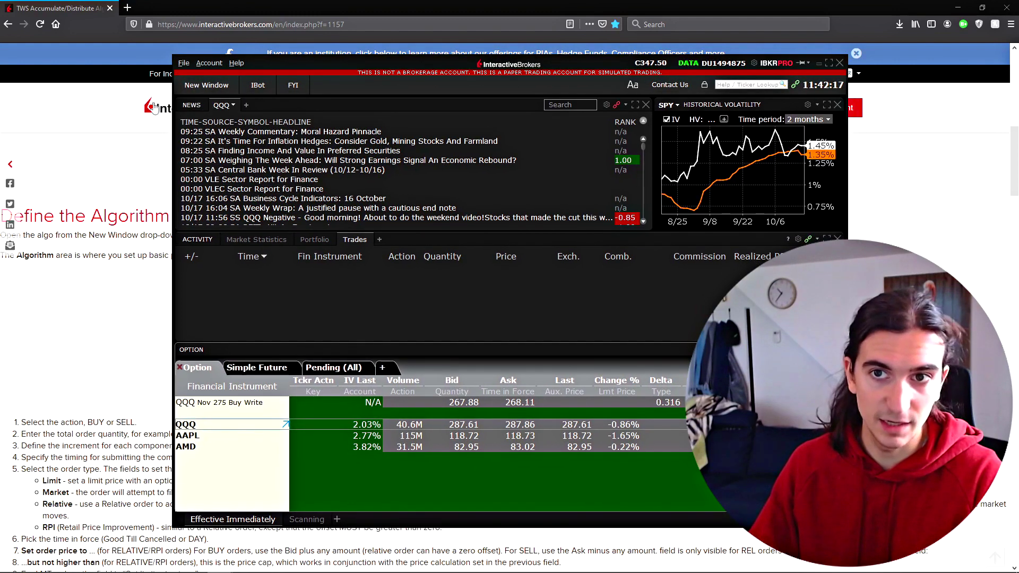
click(204, 87)
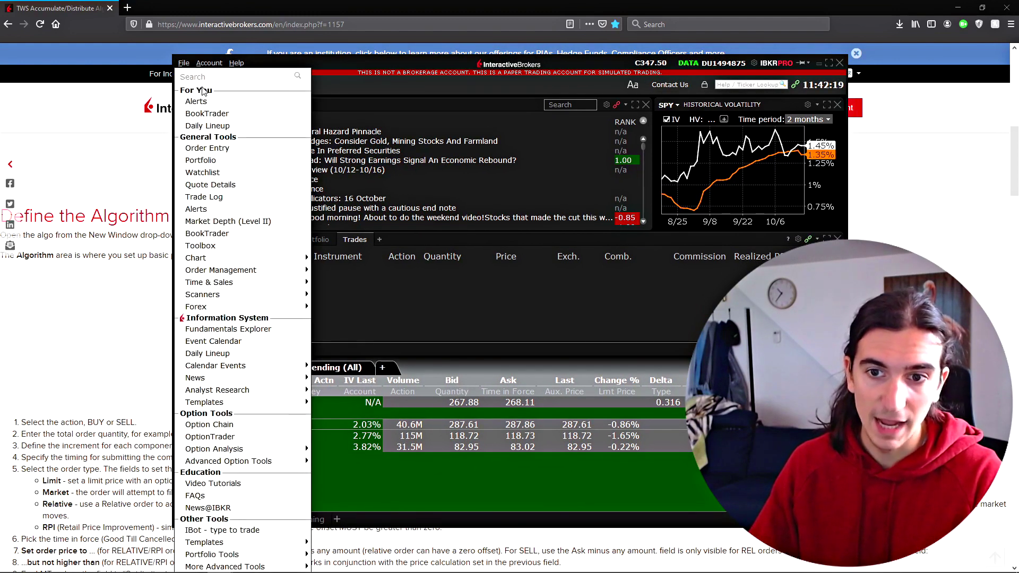
mouse_move(215, 566)
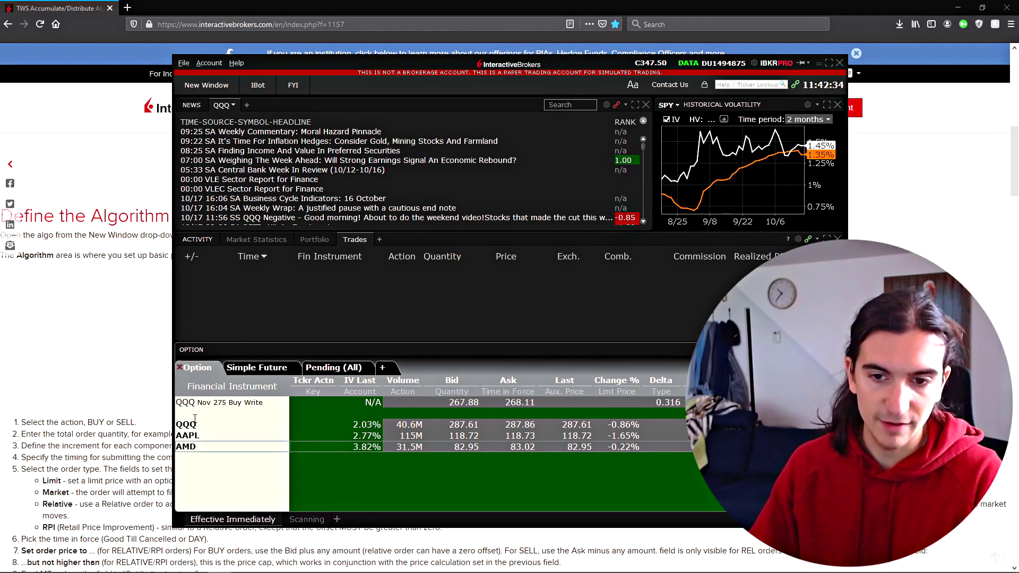
mouse_move(189, 443)
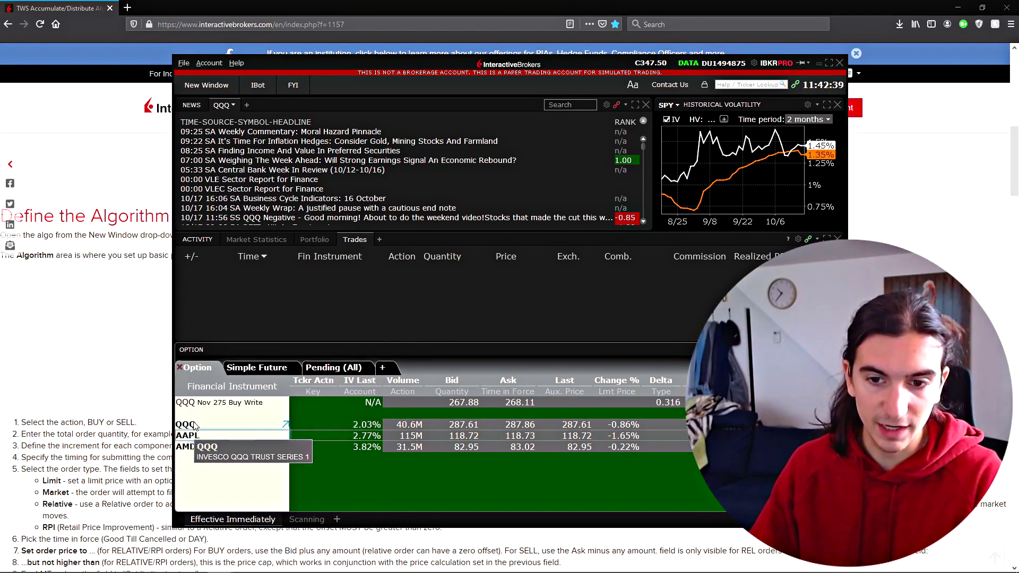
right_click(192, 428)
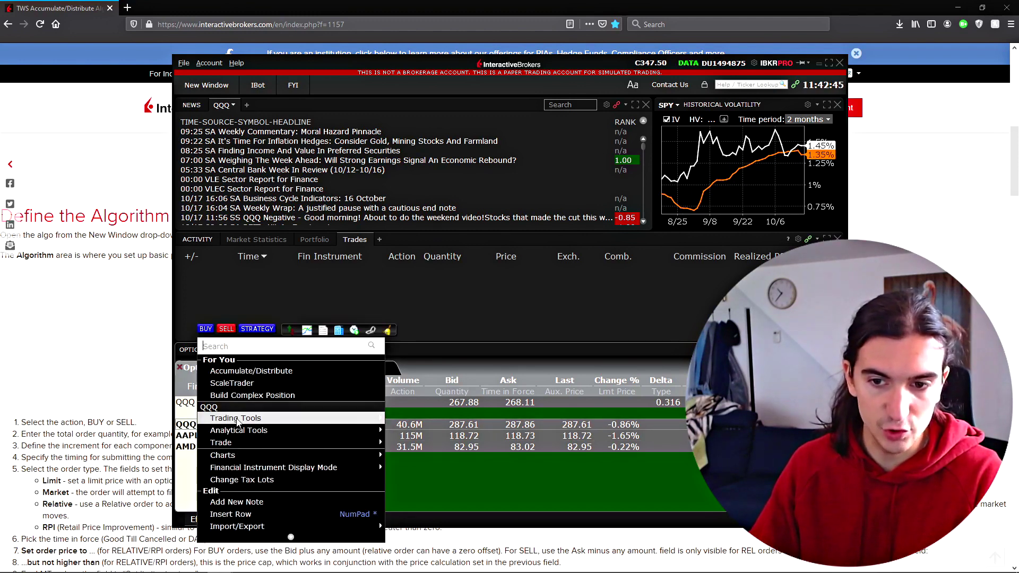
mouse_move(239, 421)
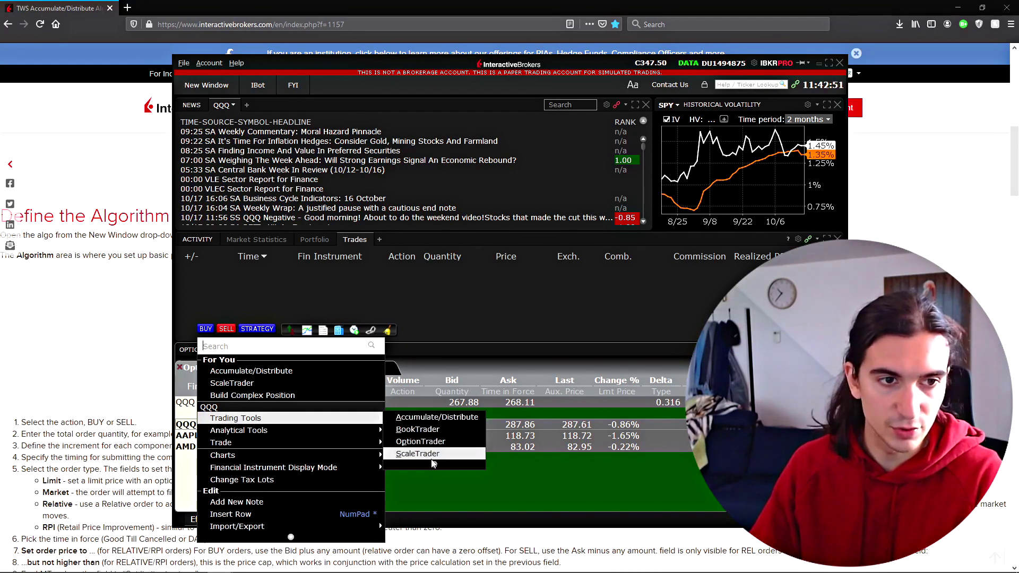
click(430, 418)
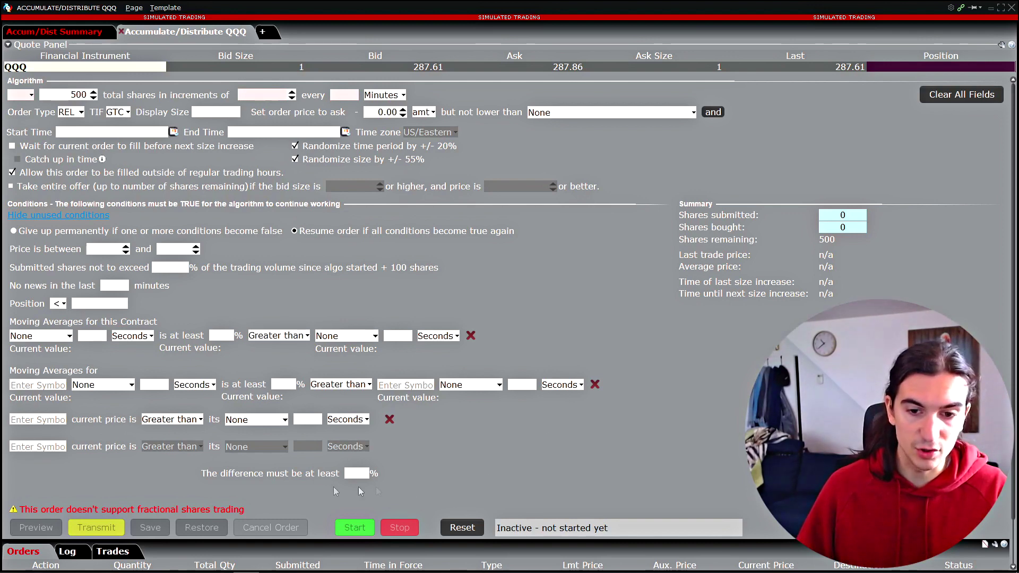
Set the algorithm's action to BUY and the total quantity to 5,000 shares.
click(21, 97)
click(30, 101)
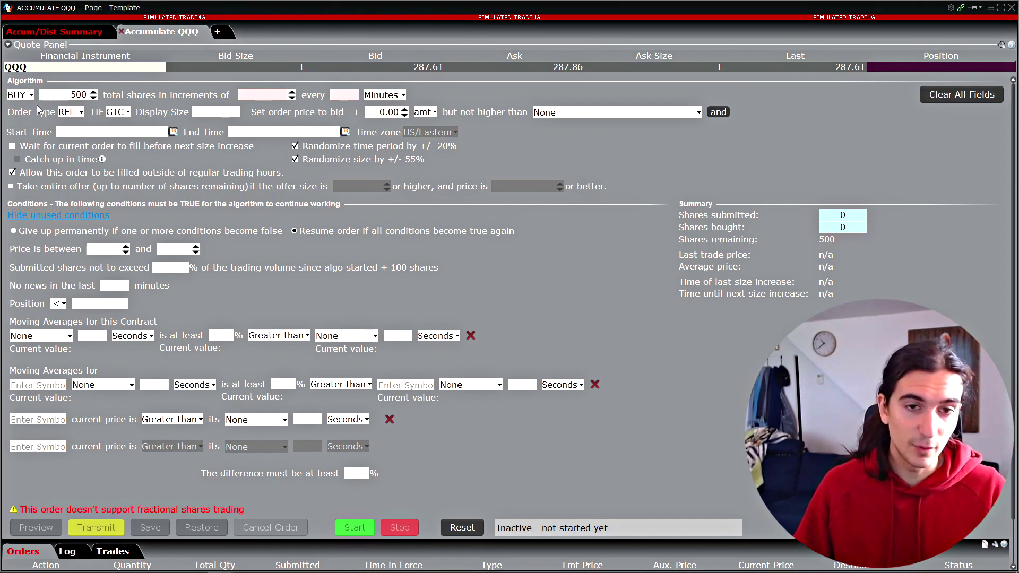
click(26, 98)
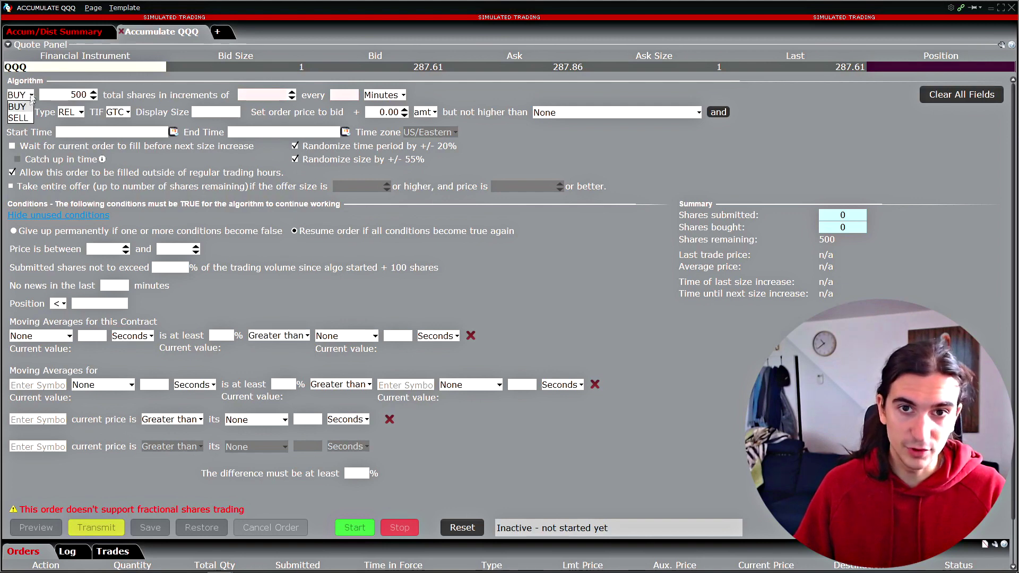
double_click(85, 96)
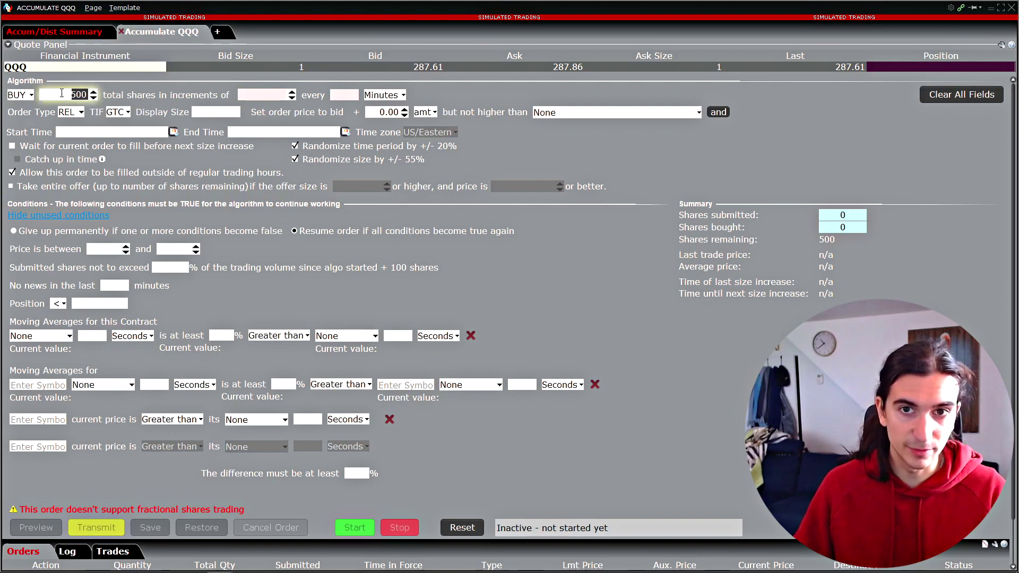
click(86, 90)
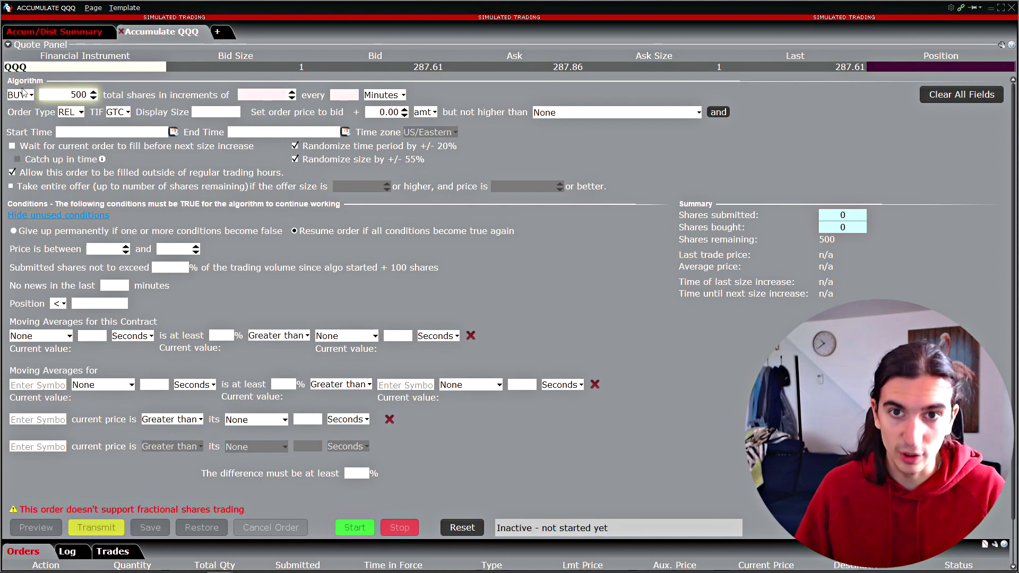
text(000)
Set the algorithm to submit increments of 250 shares every 10 seconds.
click(269, 95)
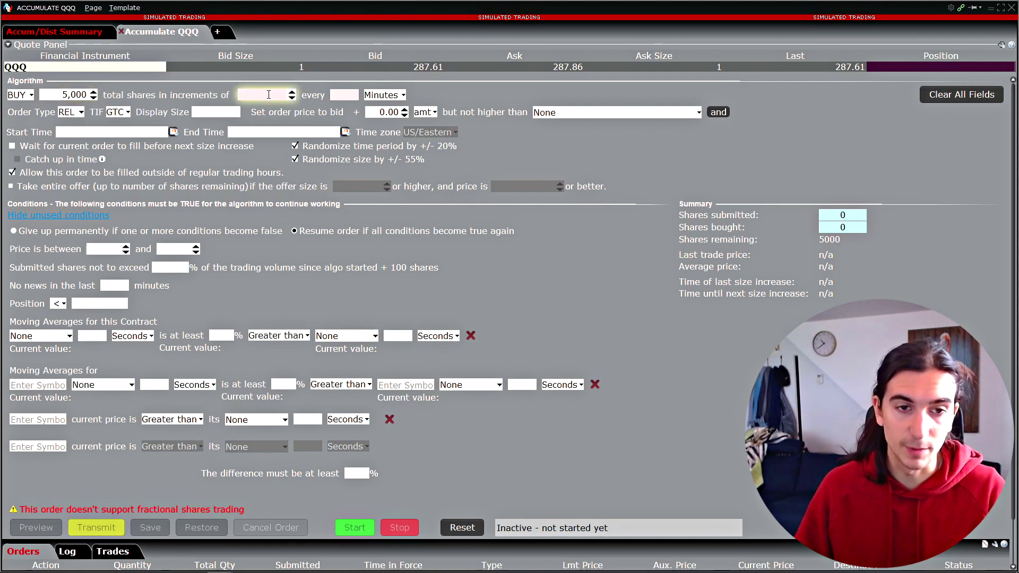
click(383, 95)
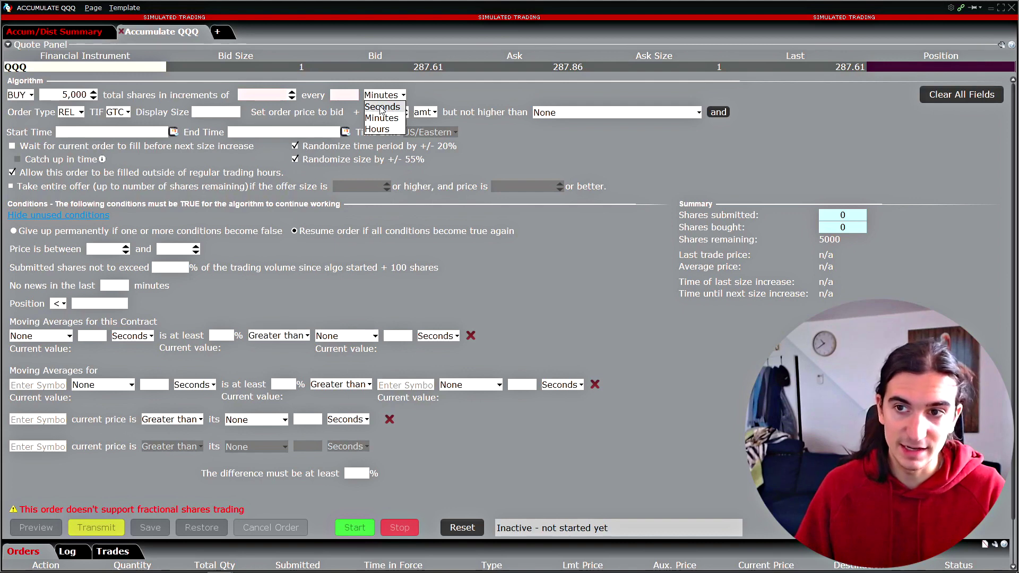
click(382, 108)
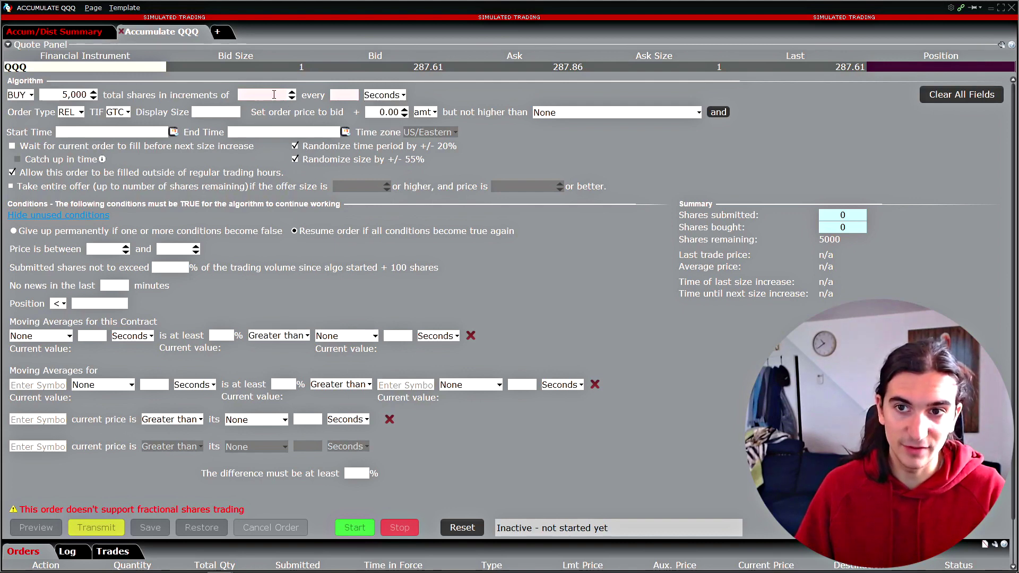
click(274, 94)
text(25)
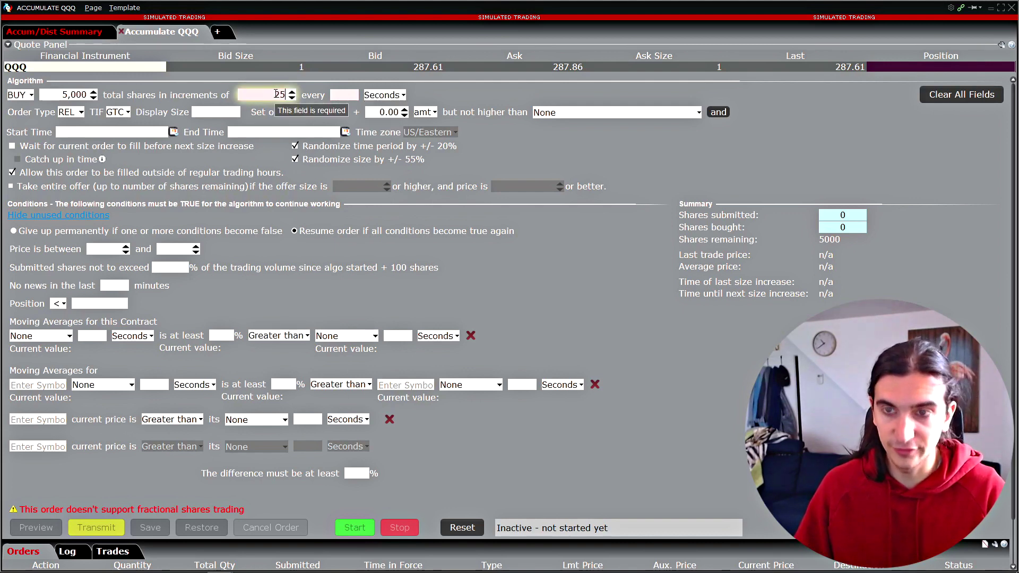
text(0)
key(Tab)
text(10)
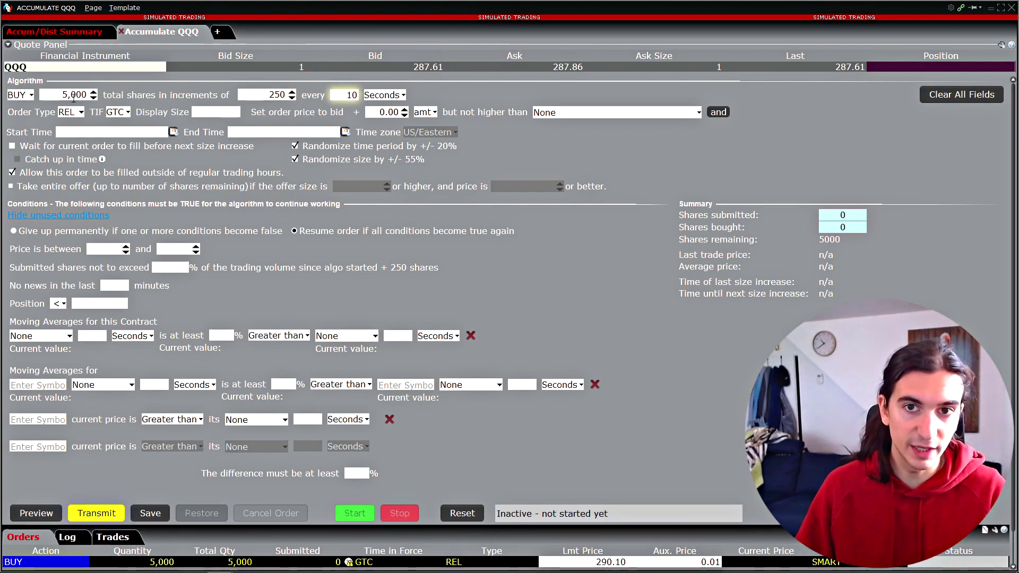
click(58, 96)
click(270, 95)
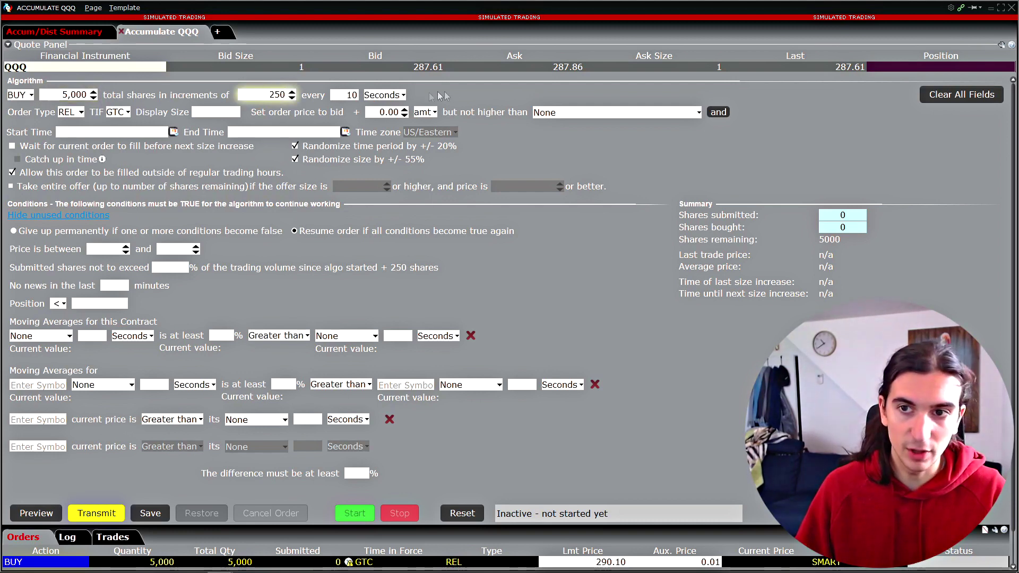
click(64, 95)
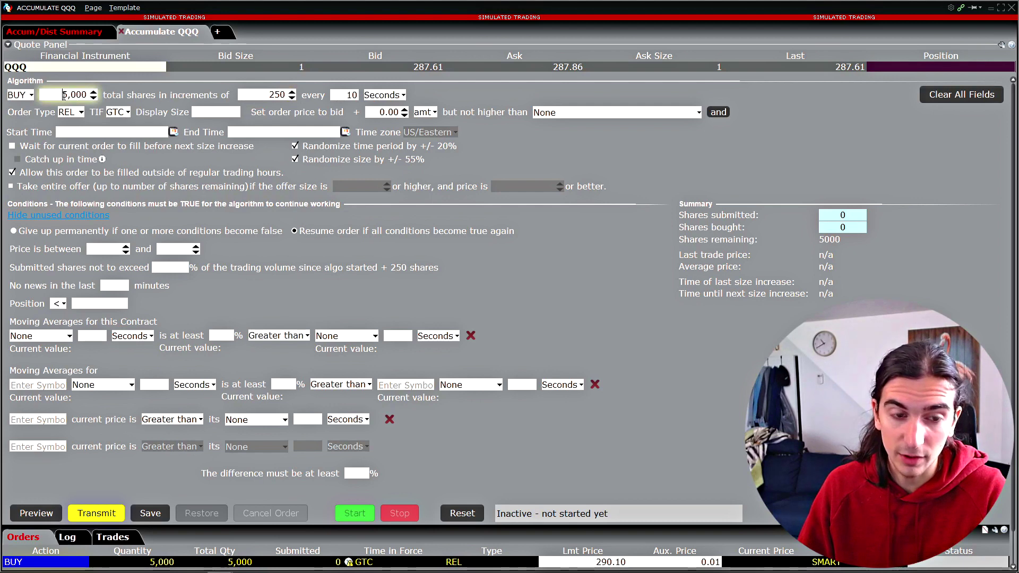
drag(64, 96, 117, 102)
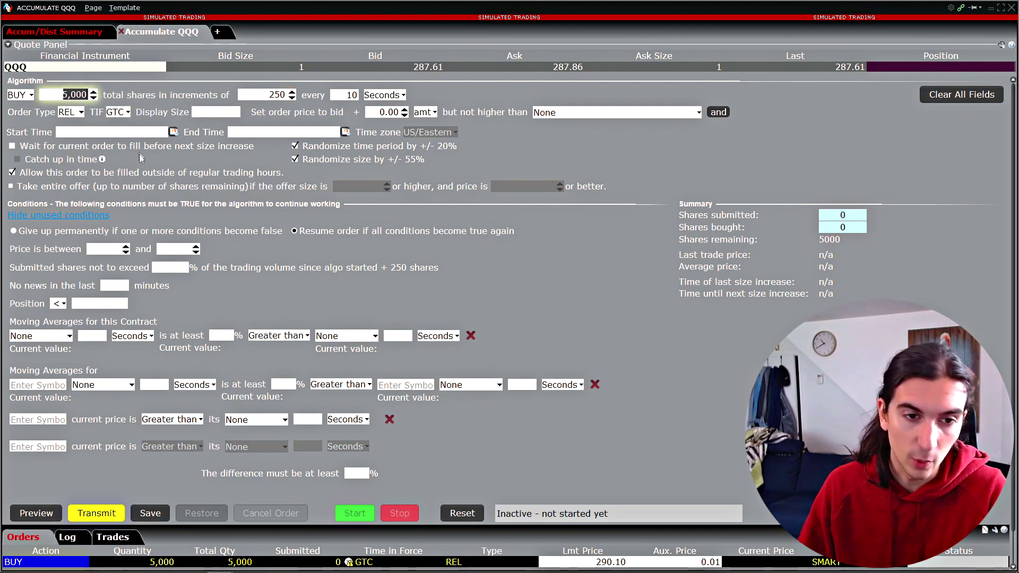
key(Tab)
drag(262, 97, 285, 97)
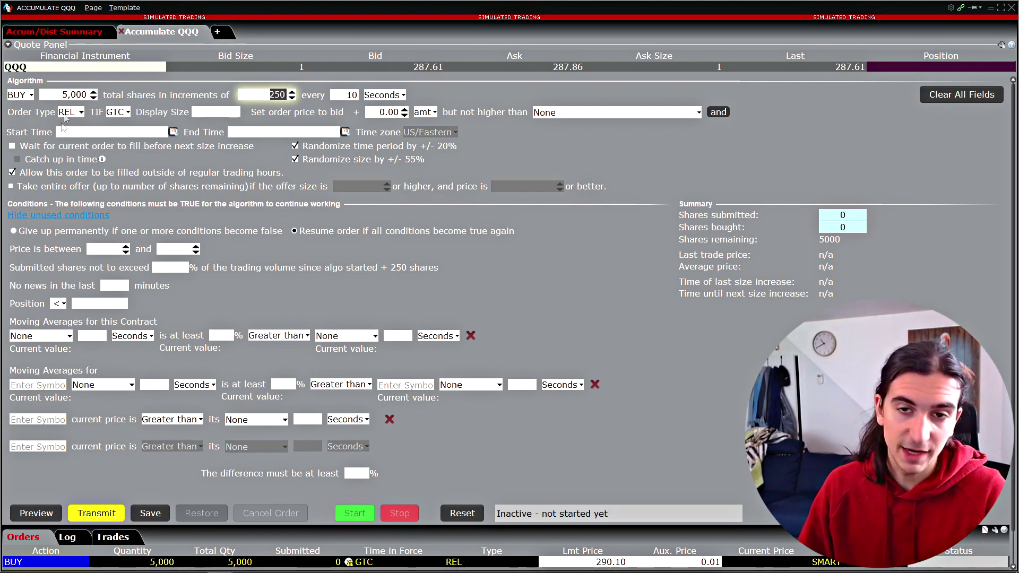
Review the order type and price cap choices, selecting REL as the order type and None as the cap.
click(61, 113)
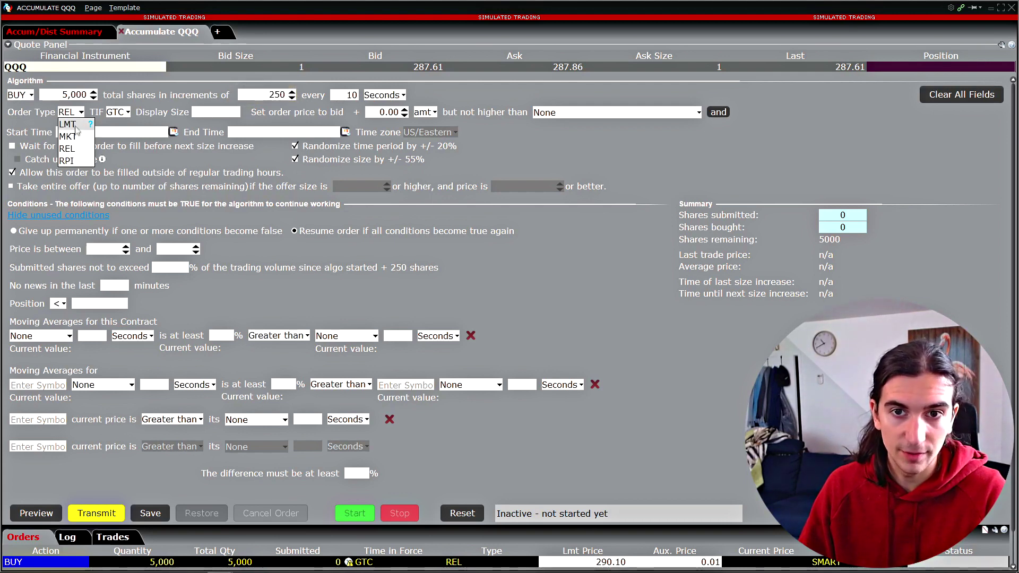
click(71, 151)
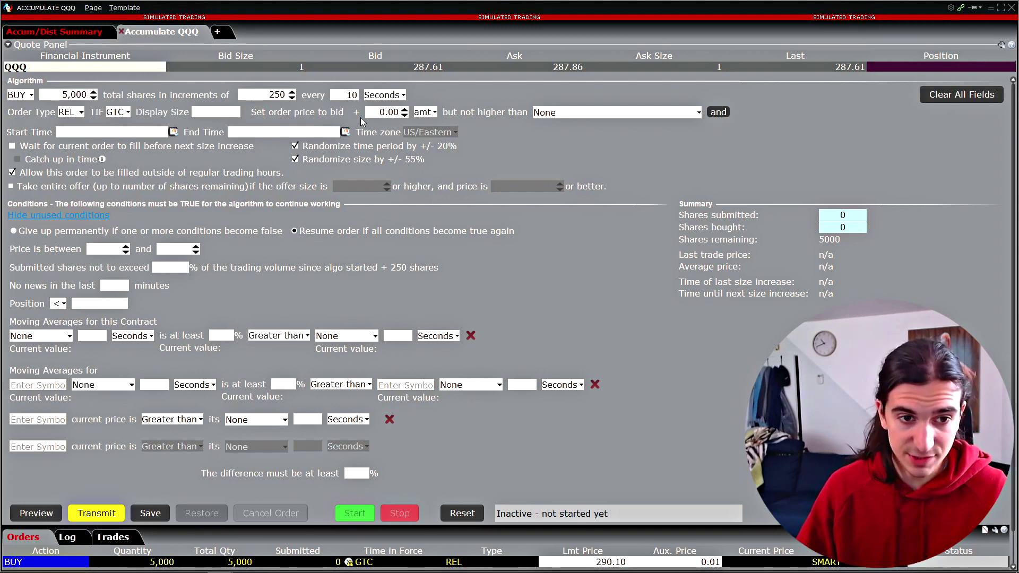
click(607, 112)
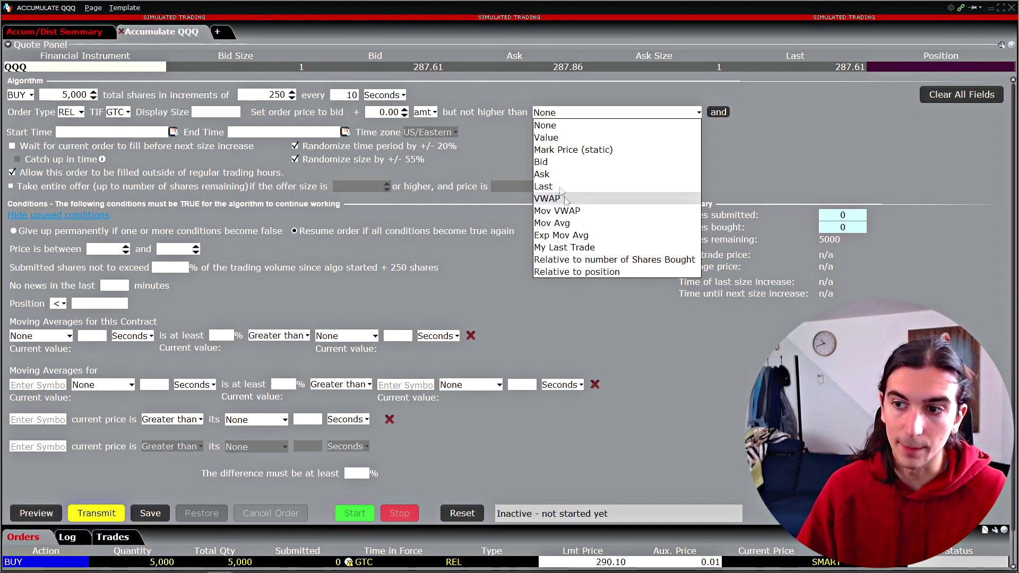
click(547, 125)
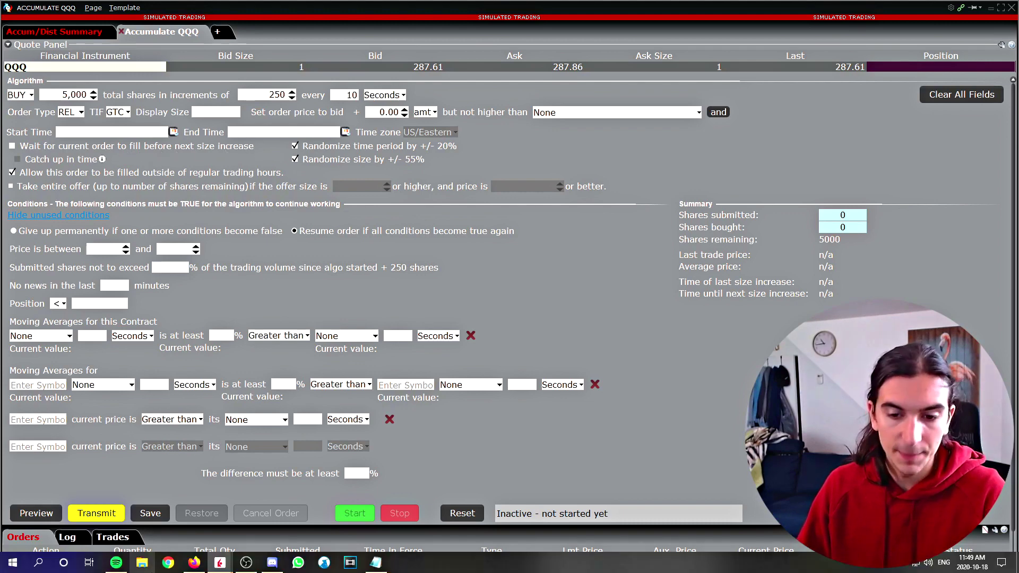
Switch to Firefox and read the webinar notes' explanation of "Wait for current order to fill before submitting next order".
click(194, 562)
scroll(204, 525, up, 10)
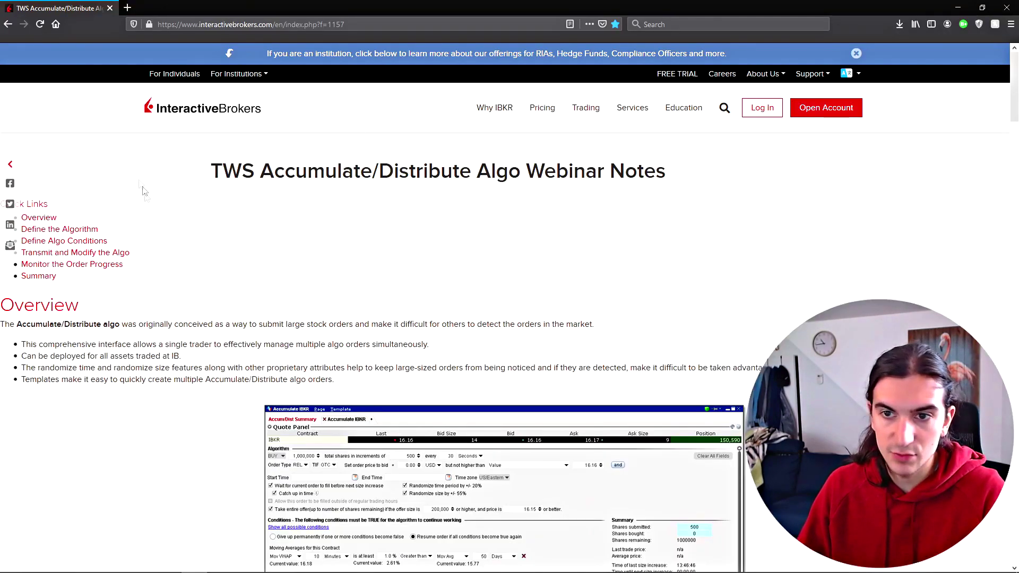
scroll(265, 256, down, 15)
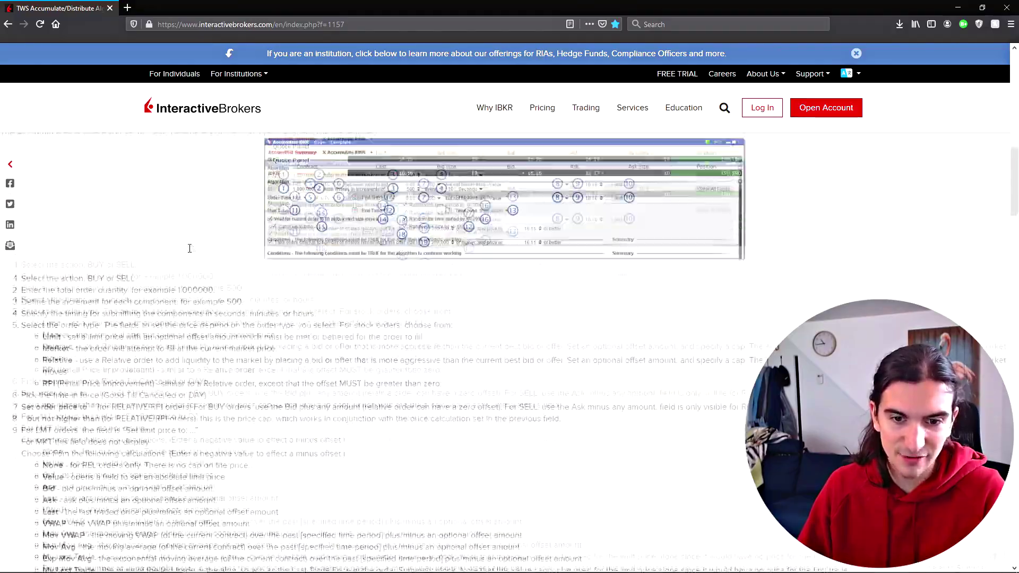
scroll(86, 367, down, 3)
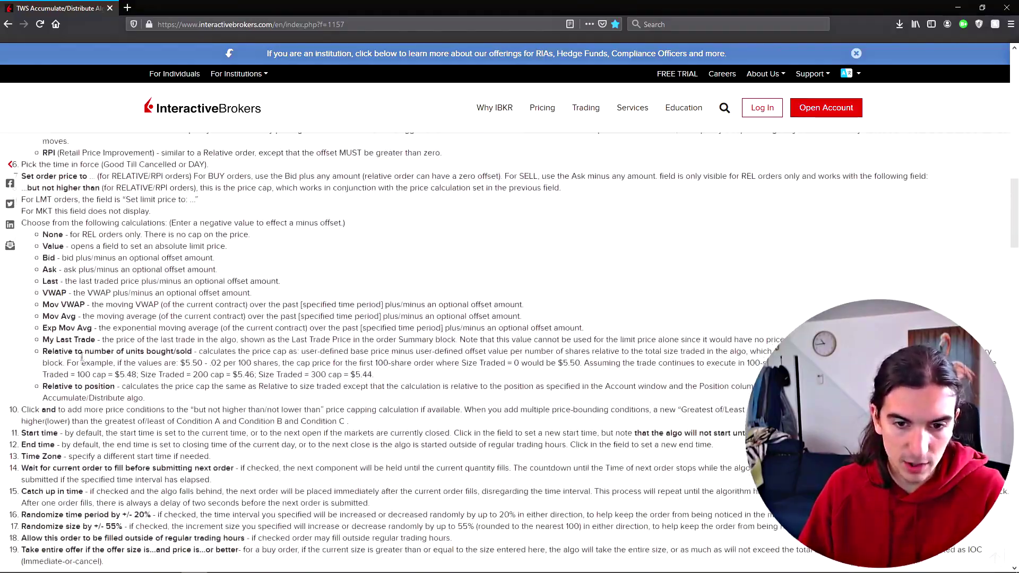
scroll(82, 362, down, 4)
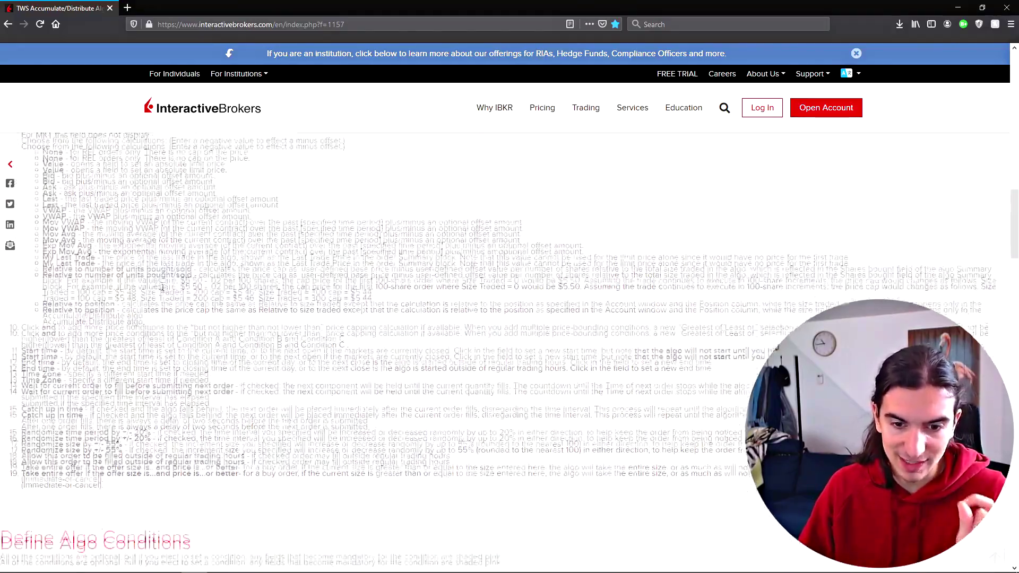
scroll(53, 321, up, 1)
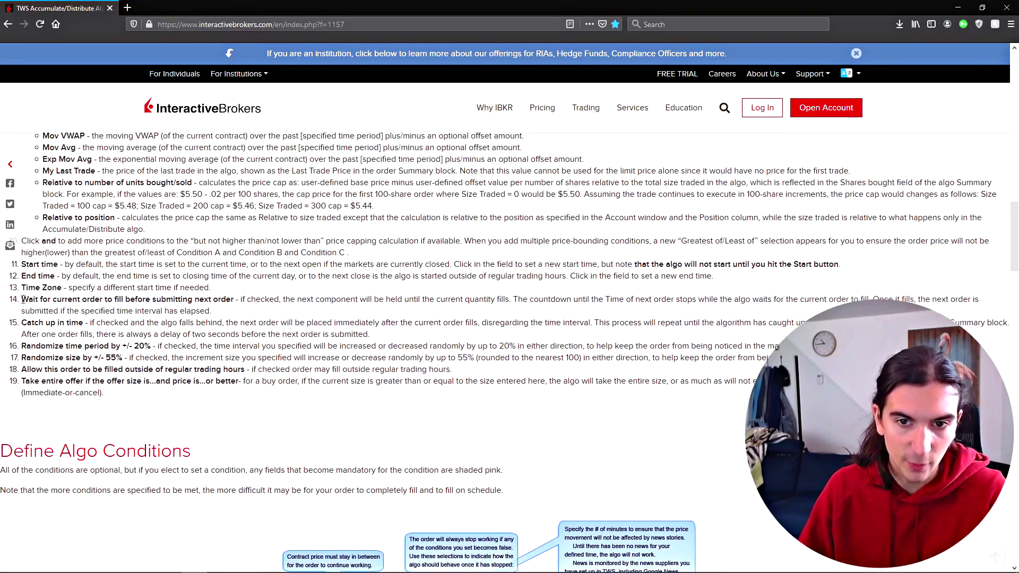
drag(240, 300, 383, 302)
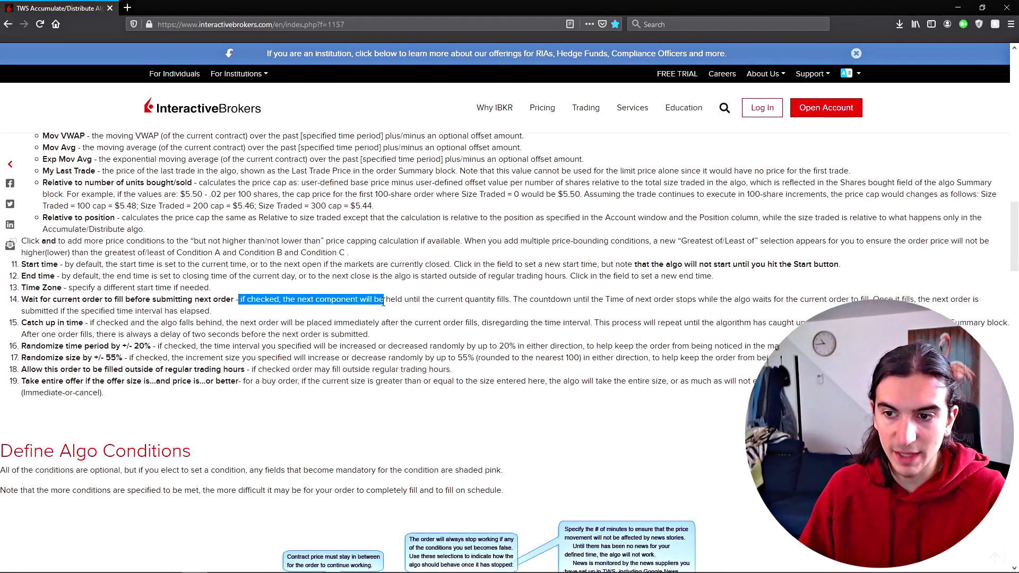
click(482, 325)
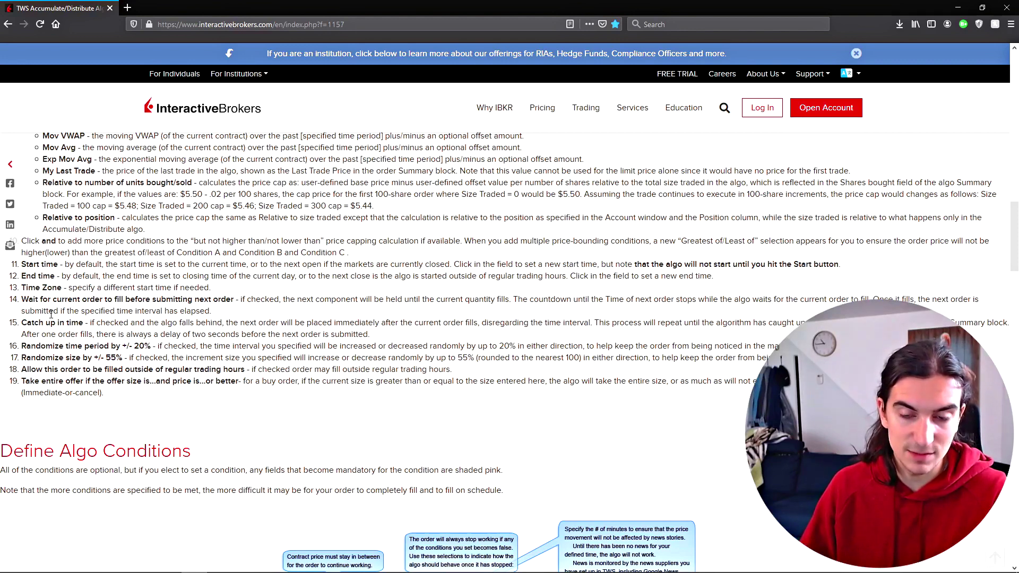
drag(21, 300, 38, 317)
click(104, 396)
click(39, 317)
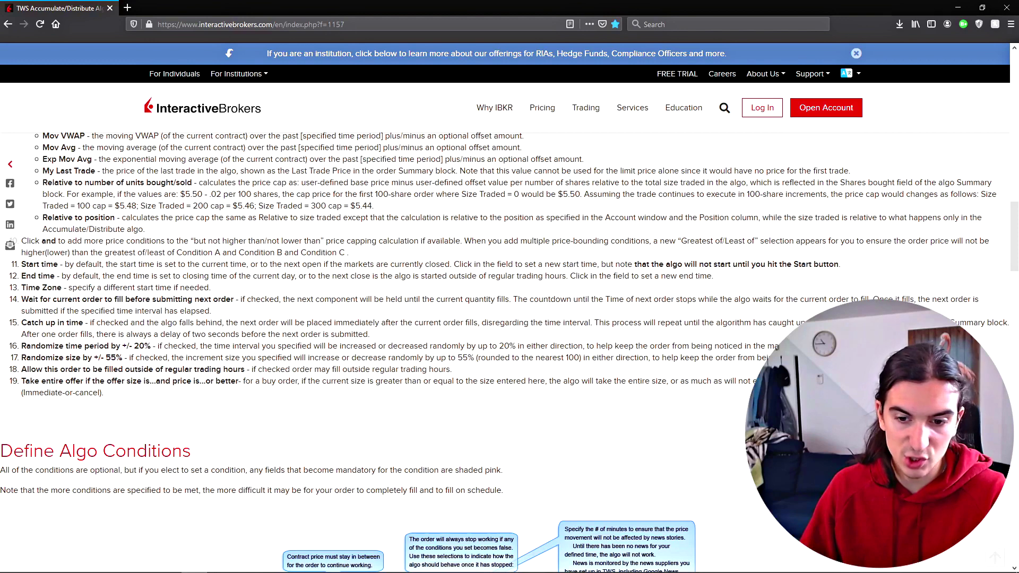
Switch back to the Accumulate QQQ algorithm window in TWS.
mouse_move(220, 562)
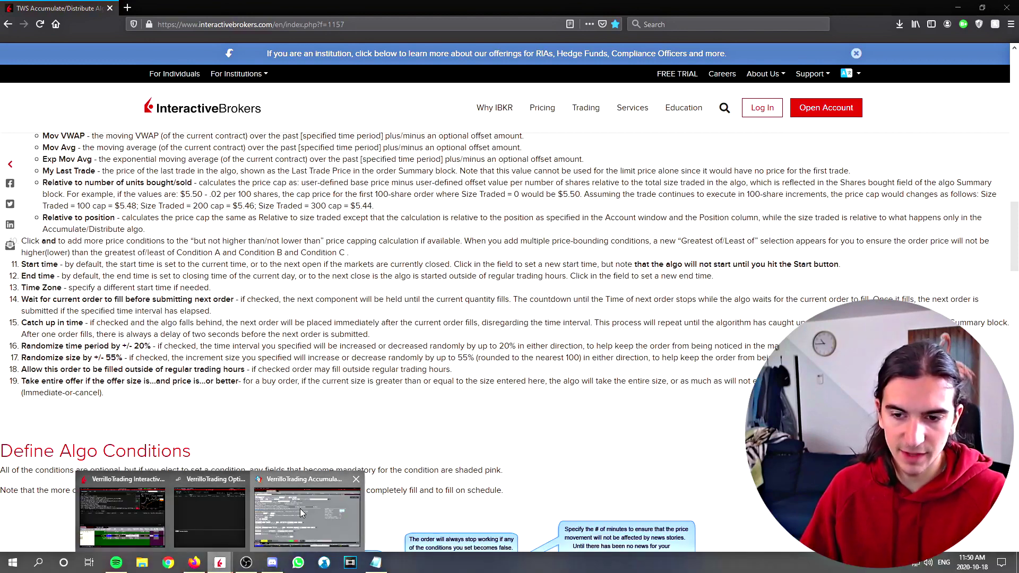
click(301, 509)
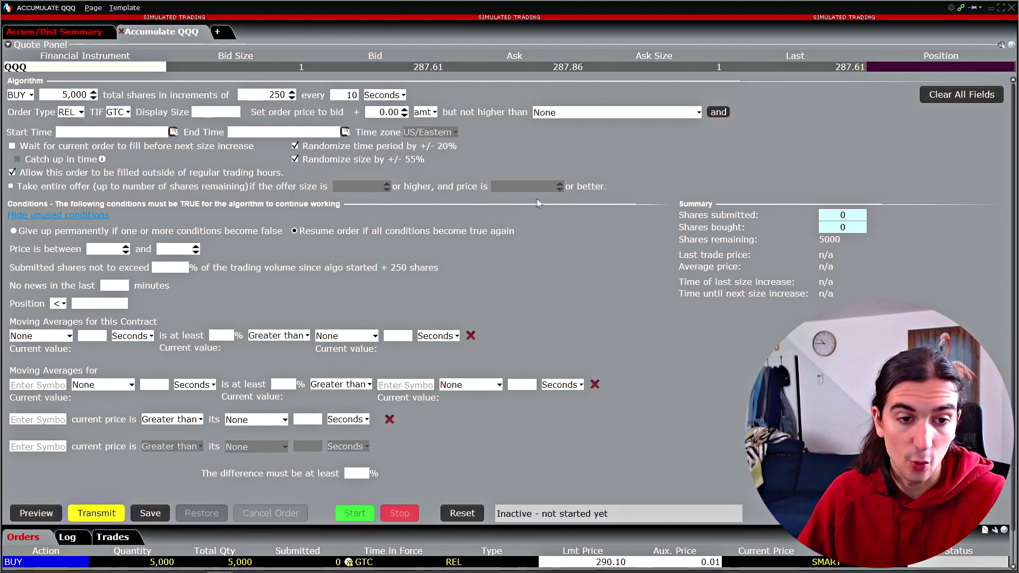
Try the option to take the entire offer by offer size and price, and turn it back off.
click(12, 186)
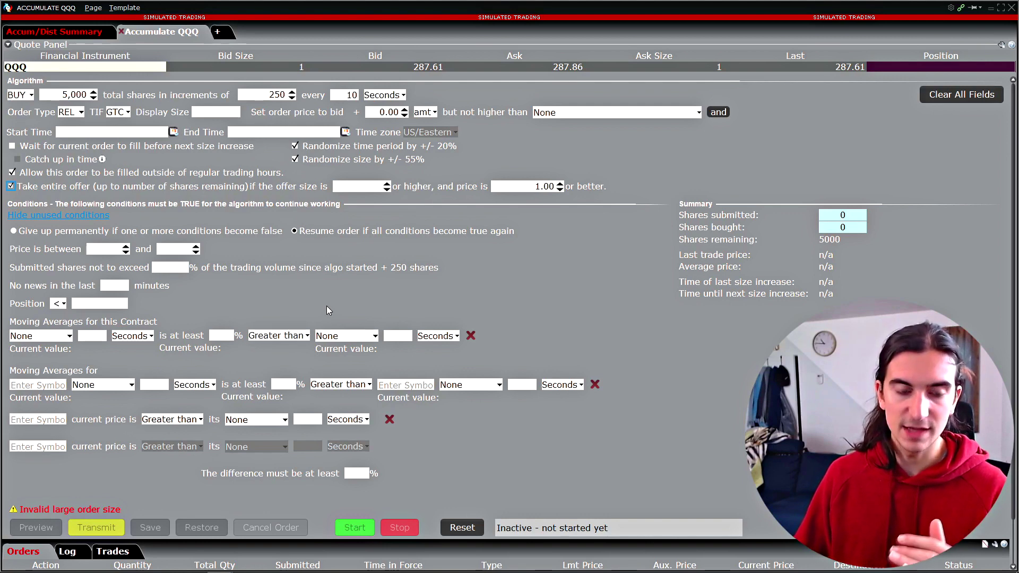
drag(87, 94, 63, 94)
click(266, 188)
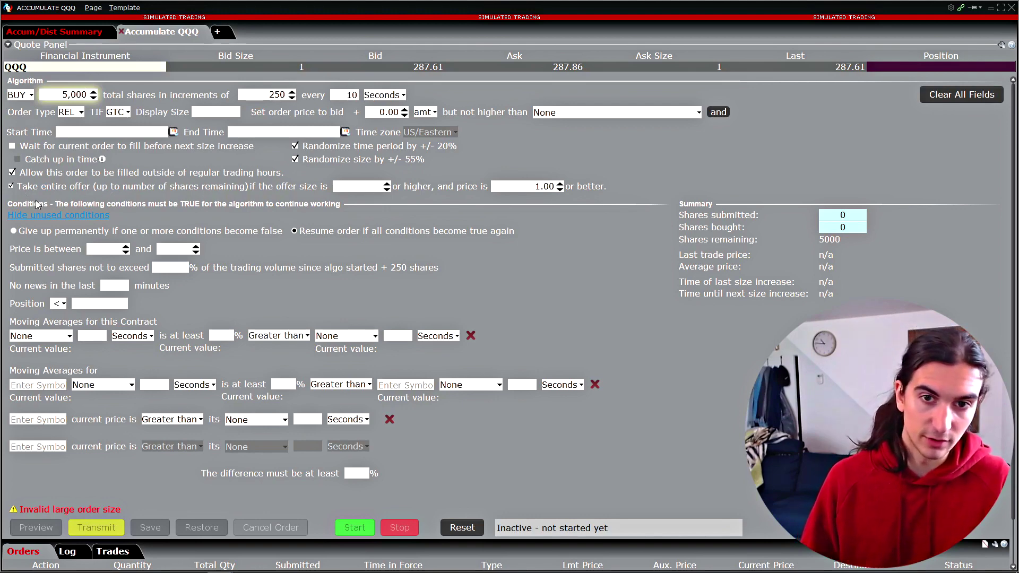
click(36, 186)
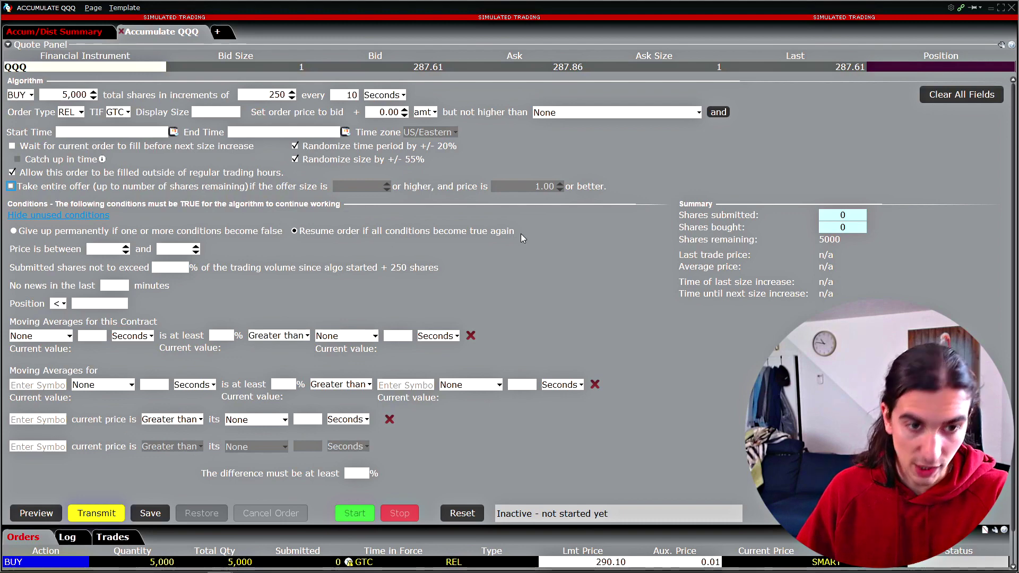
Review the algorithm's price range, trading volume percentage, recent news and position conditions.
click(106, 249)
click(82, 251)
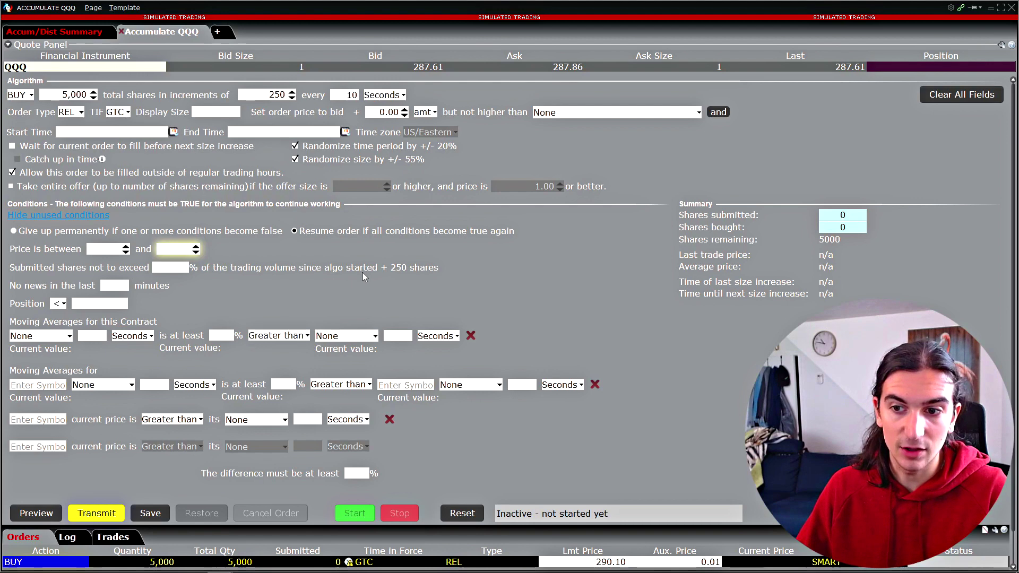
key(Tab)
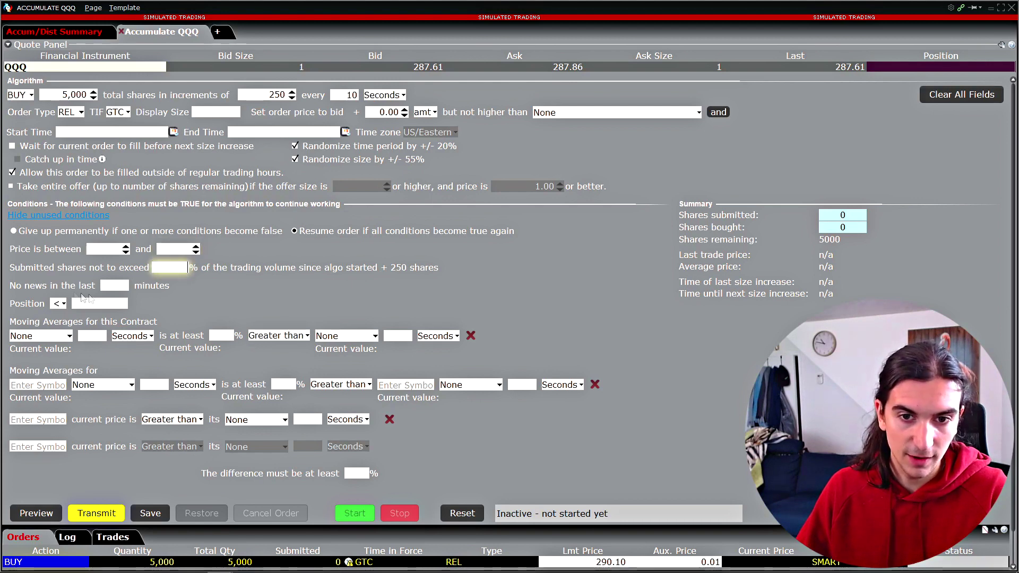
key(Tab)
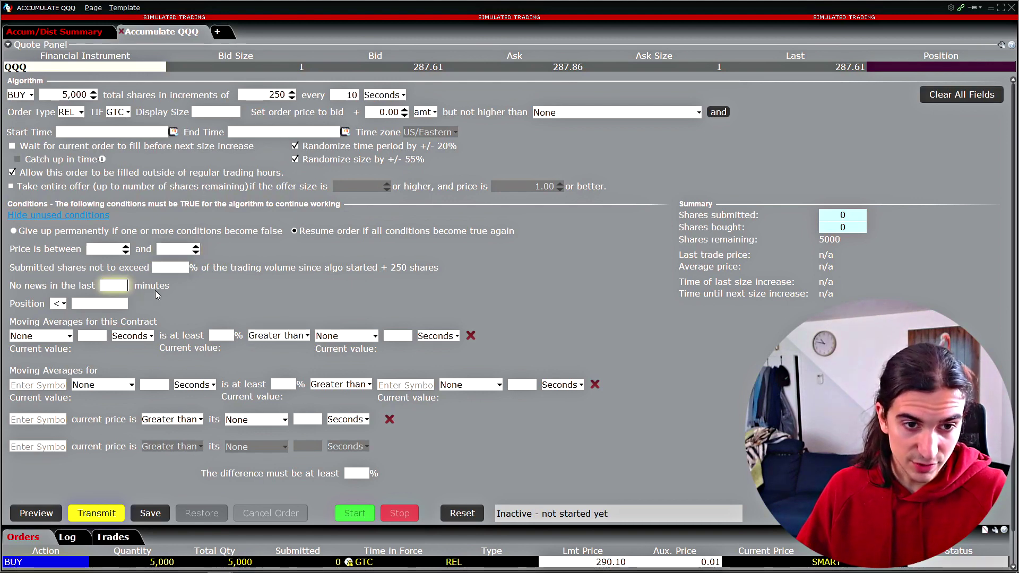
key(Tab)
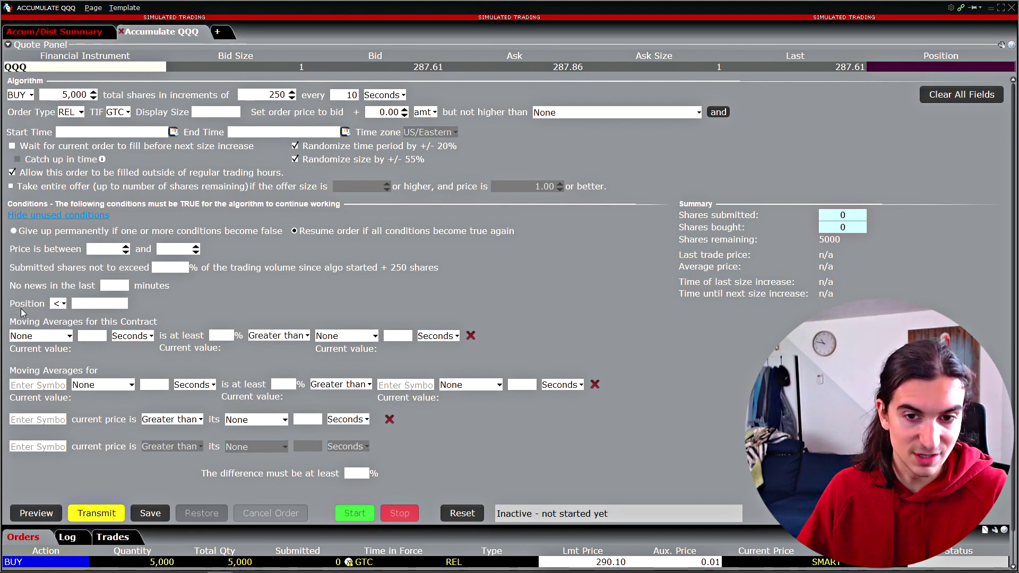
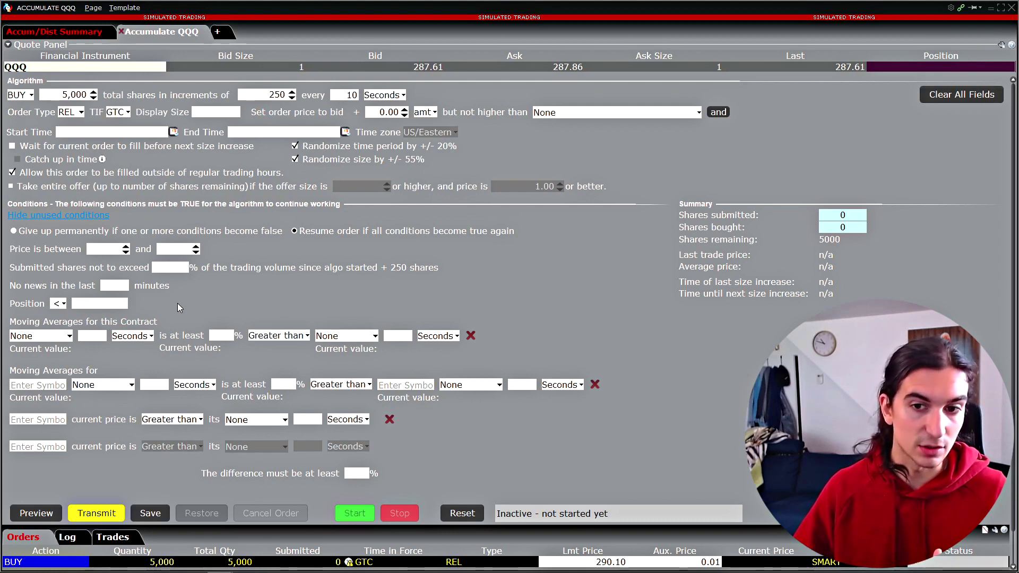
Set the price condition so that the algorithm works only between 280 and 290.
click(14, 231)
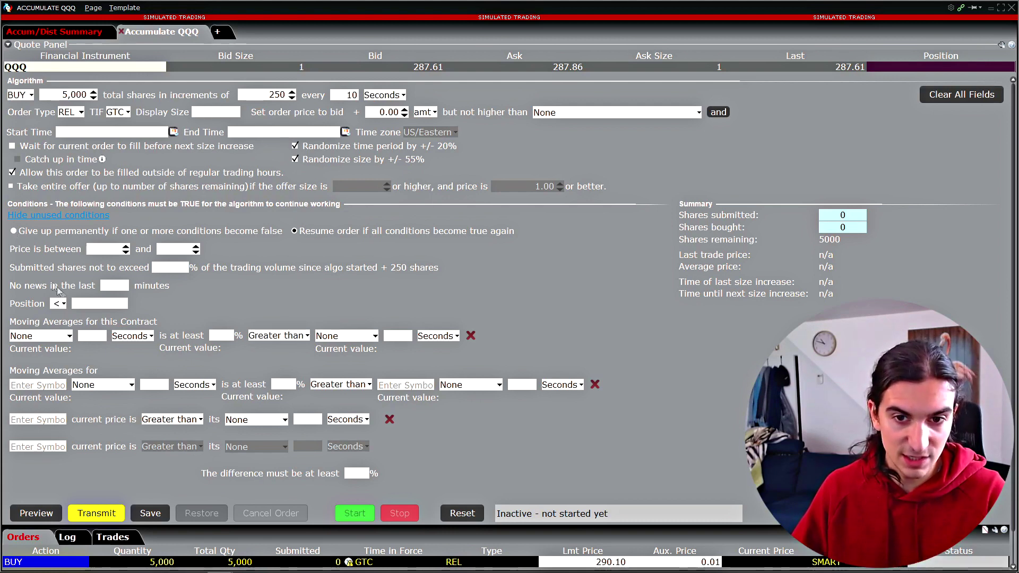
text(280)
key(Tab)
text(290)
key(Tab)
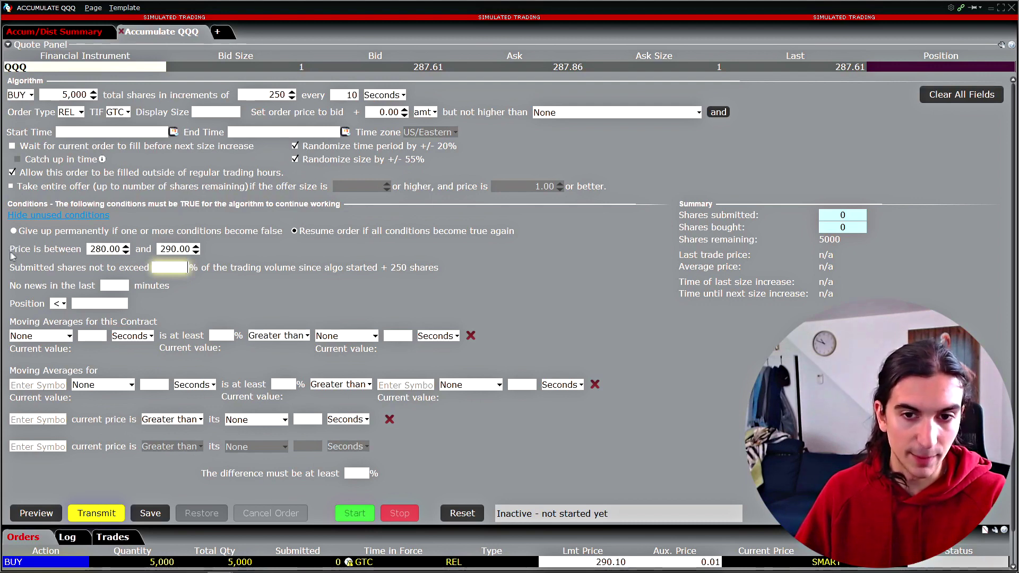
Raise the upper limit of the price range condition to 300.
click(90, 249)
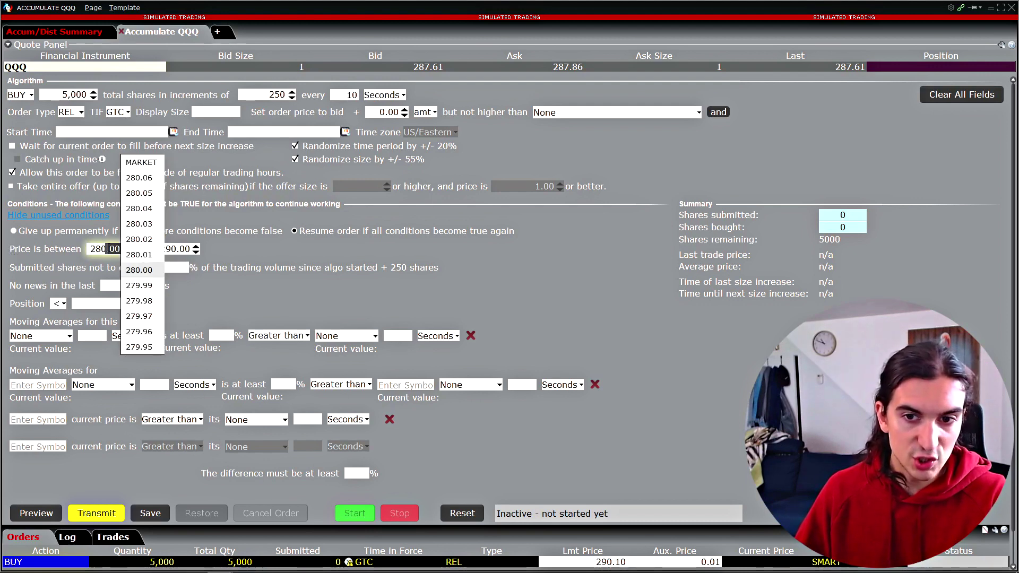
click(173, 248)
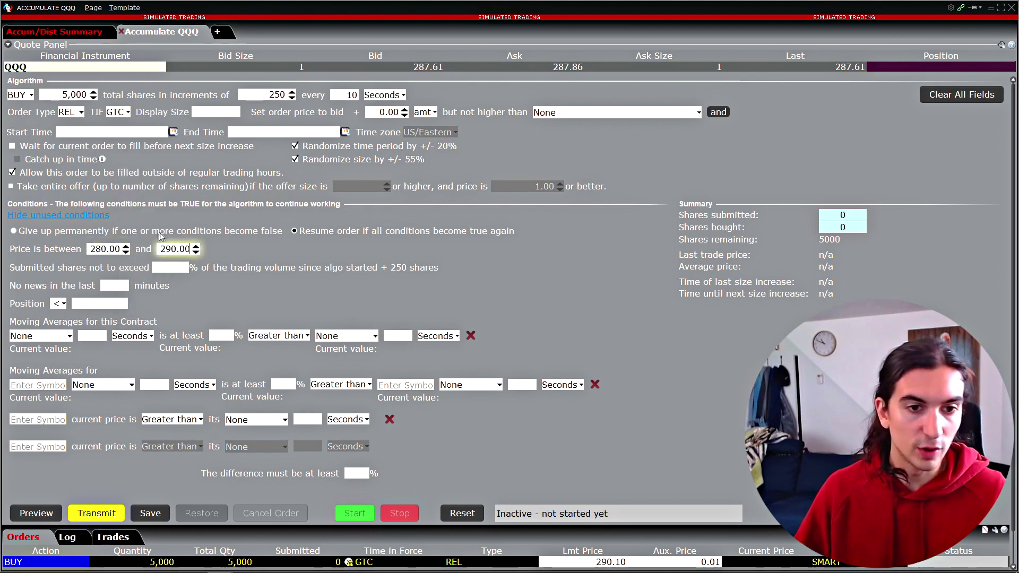
double_click(171, 247)
text(300)
key(Tab)
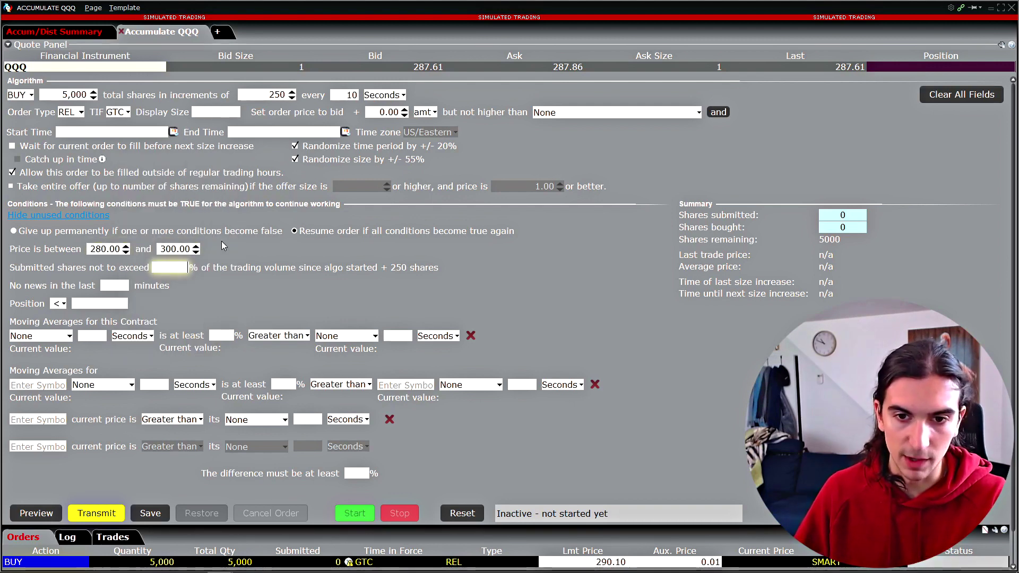
Add a position condition of less than (<) 5,000, leaving the trading volume and news conditions empty.
key(Tab)
key(Tab)
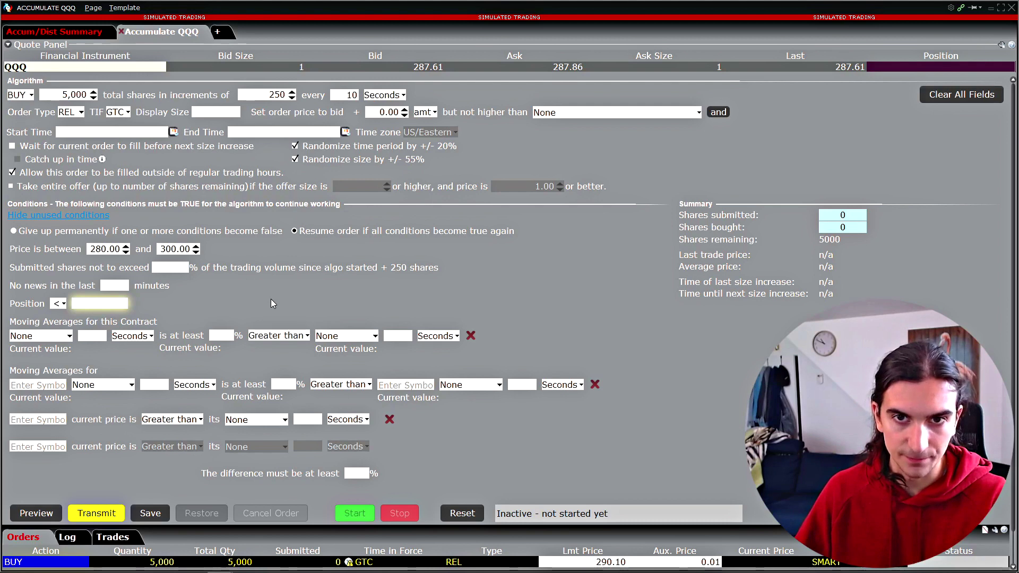
click(58, 304)
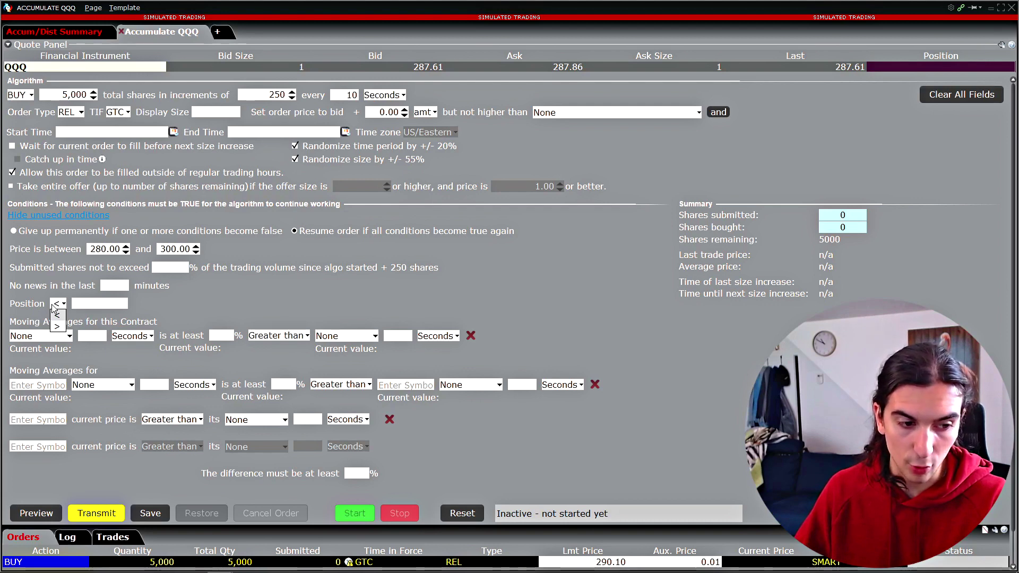
click(60, 317)
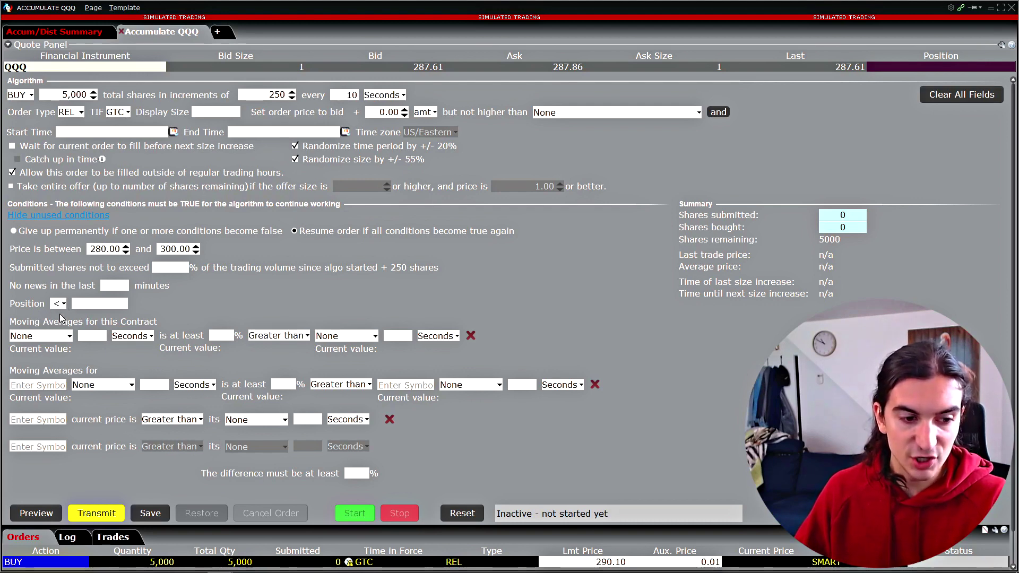
click(126, 303)
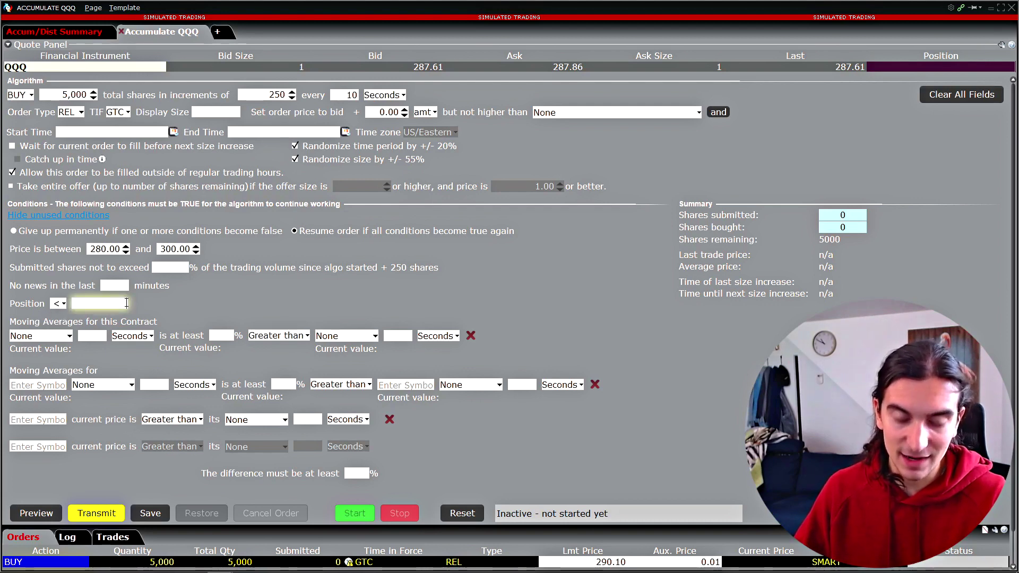
text(5,000)
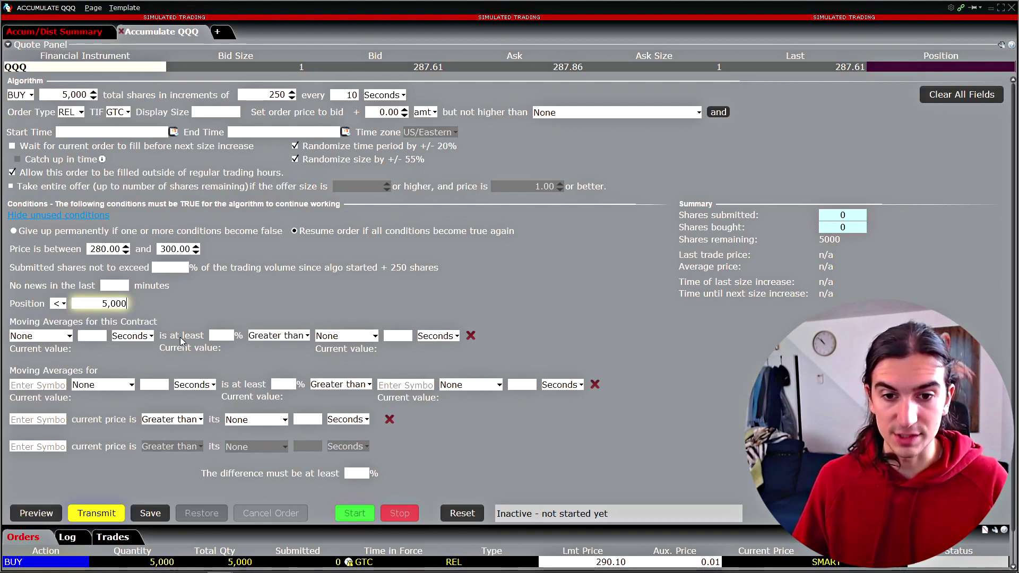
For this contract's moving averages, require Last at least 0.01% Greater than the Exp Mov Avg over 5 Minutes.
click(41, 337)
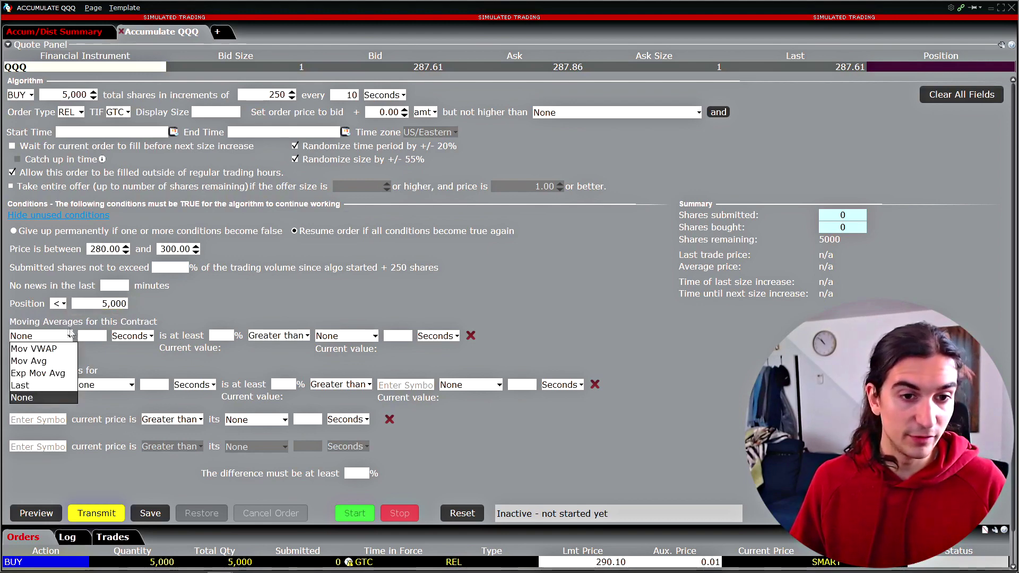
click(113, 324)
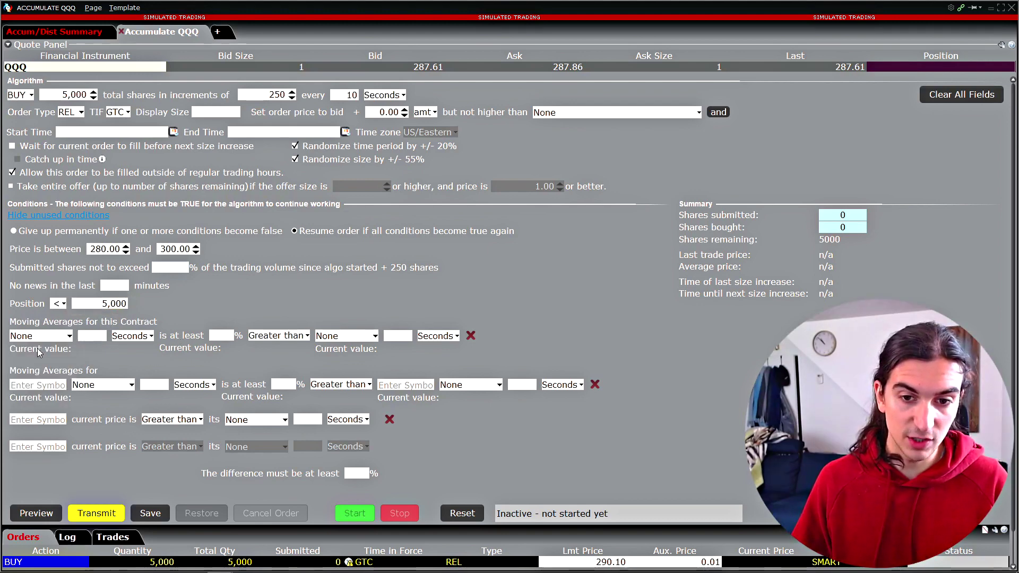
key(l)
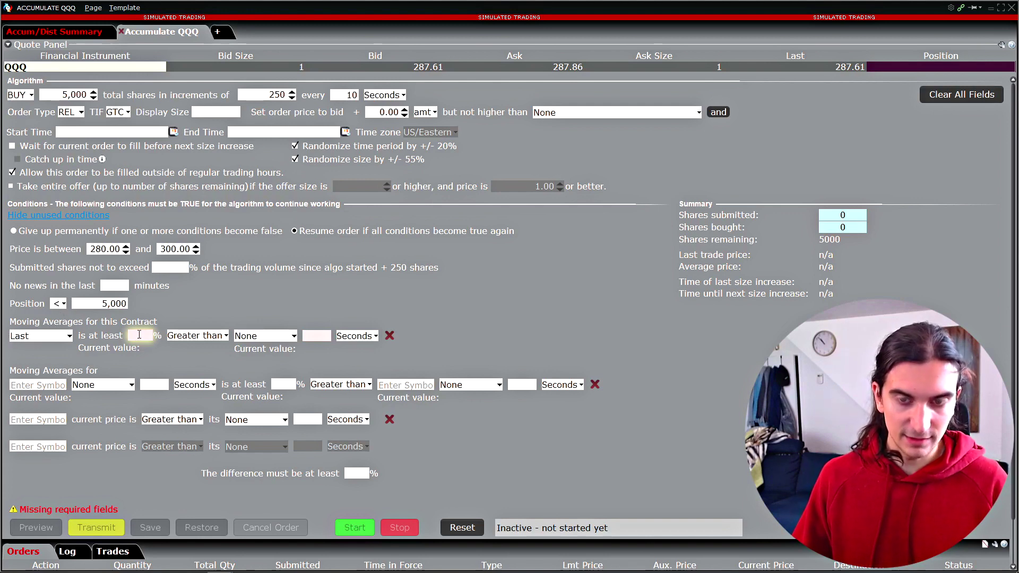
text(0.01)
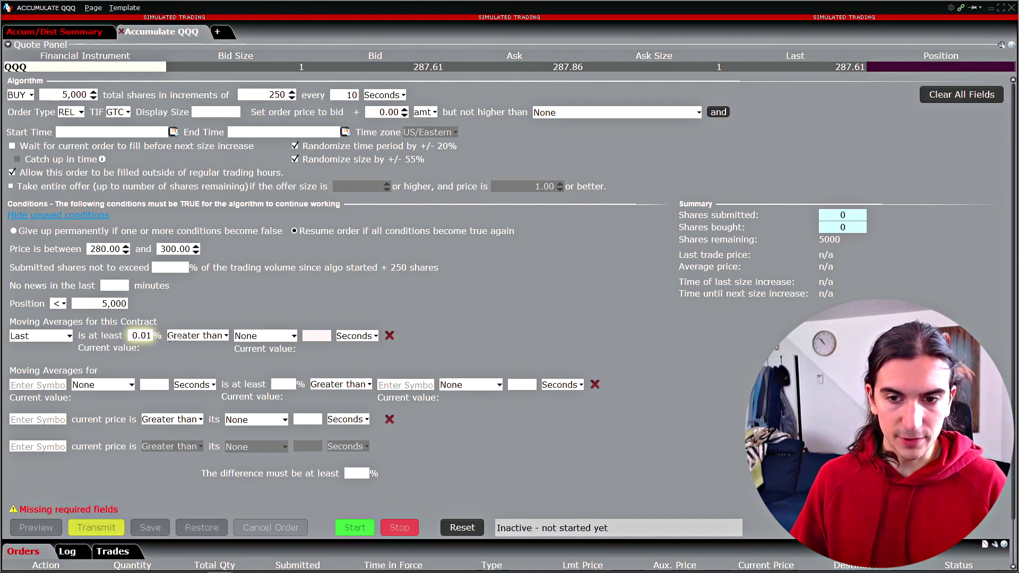
click(244, 340)
click(262, 366)
click(356, 336)
click(357, 355)
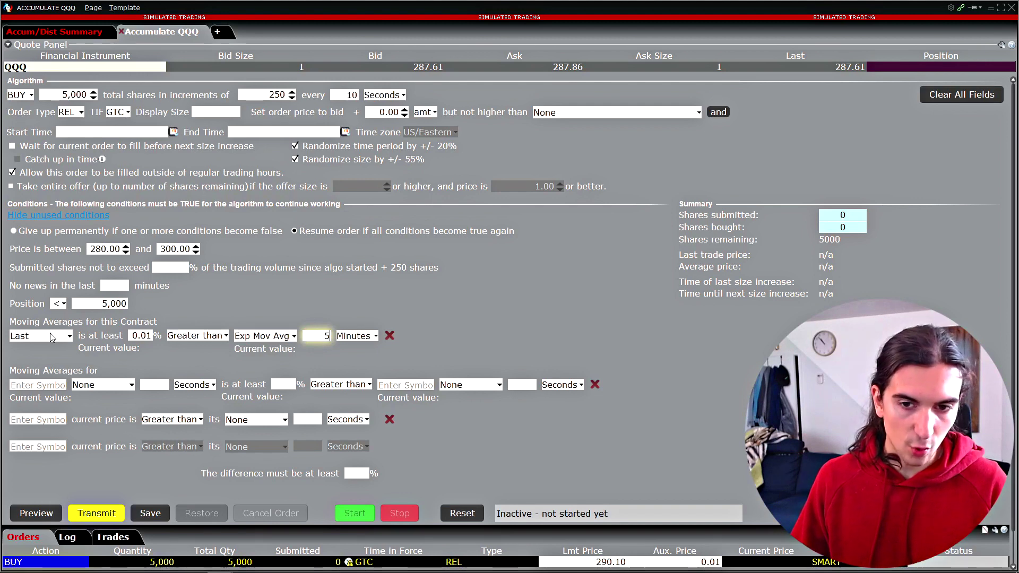
Review the price measure and comparison choices of this contract's moving average condition, keeping Last as the first measure.
click(68, 340)
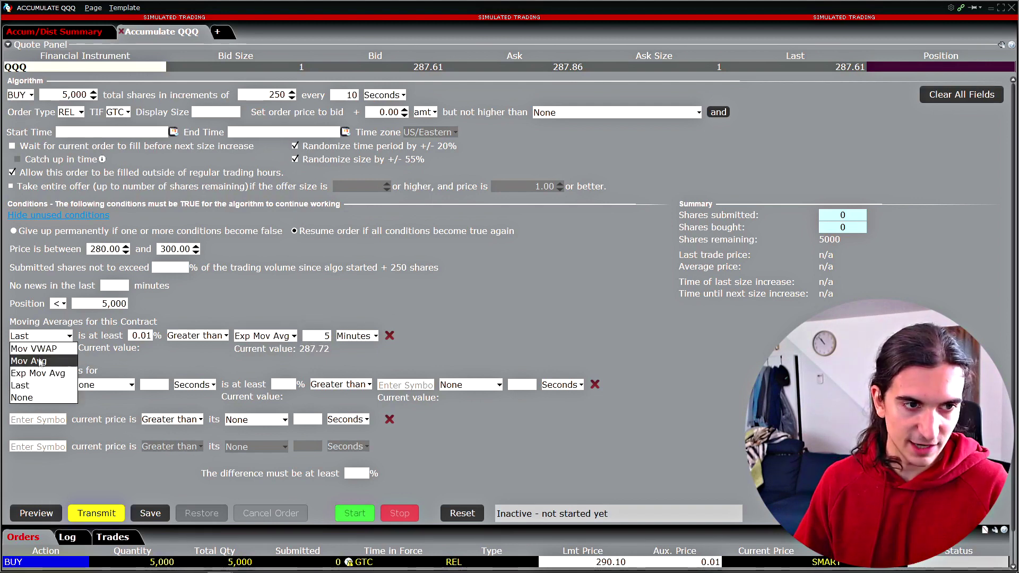
click(41, 386)
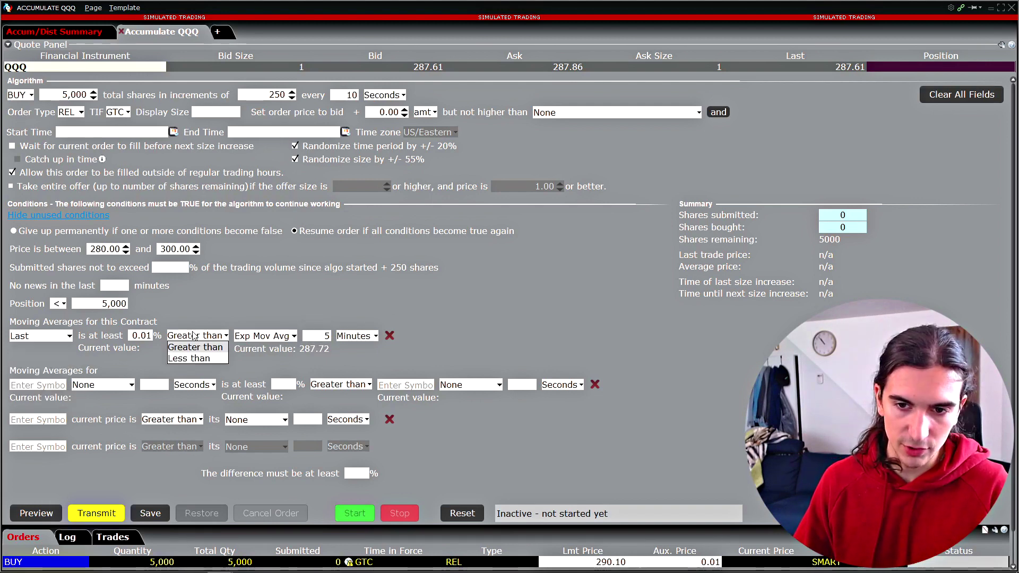
click(257, 338)
click(257, 338)
click(68, 336)
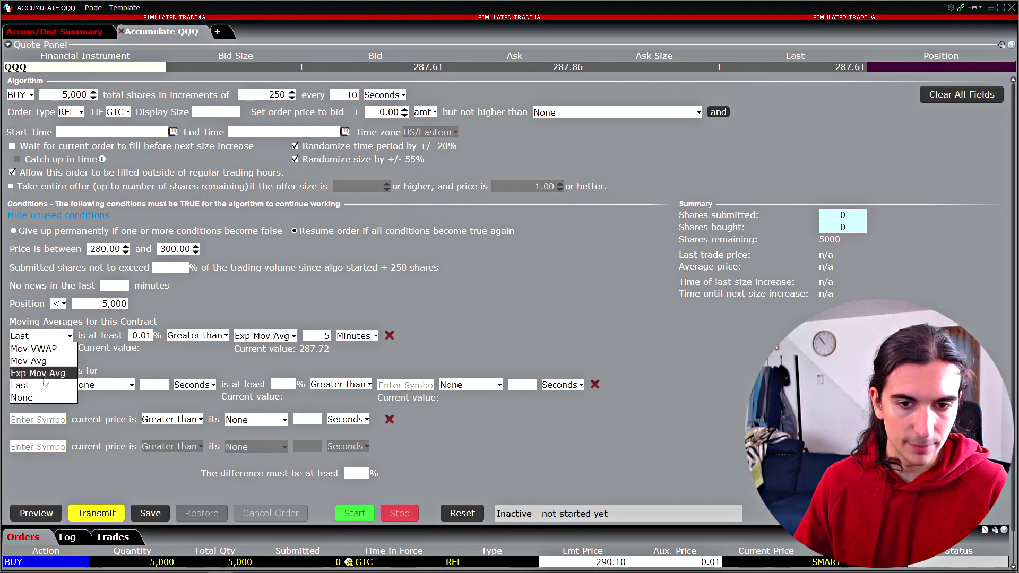
click(20, 386)
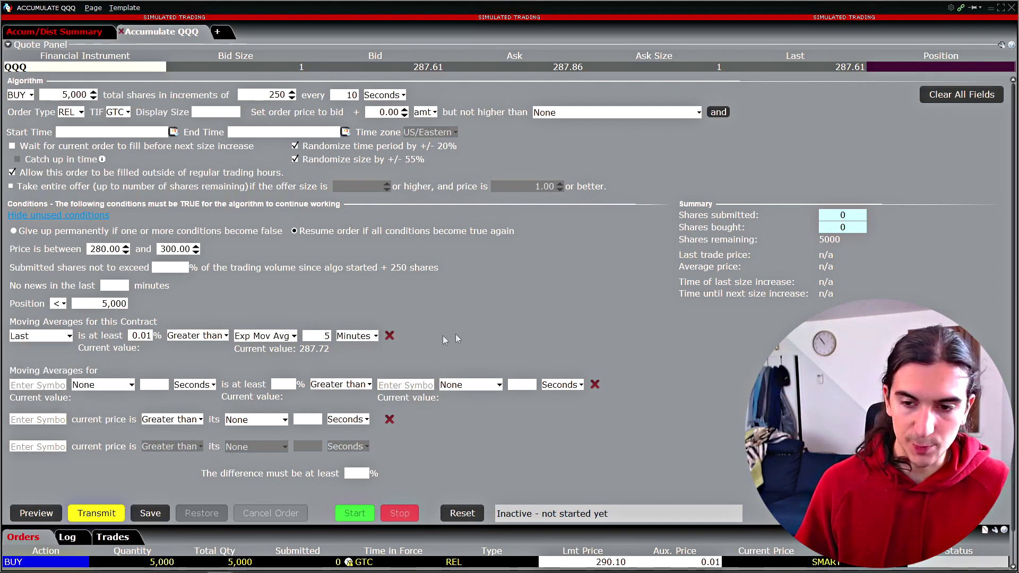
Start entering the first symbol of the condition comparing moving averages of other instruments.
click(53, 384)
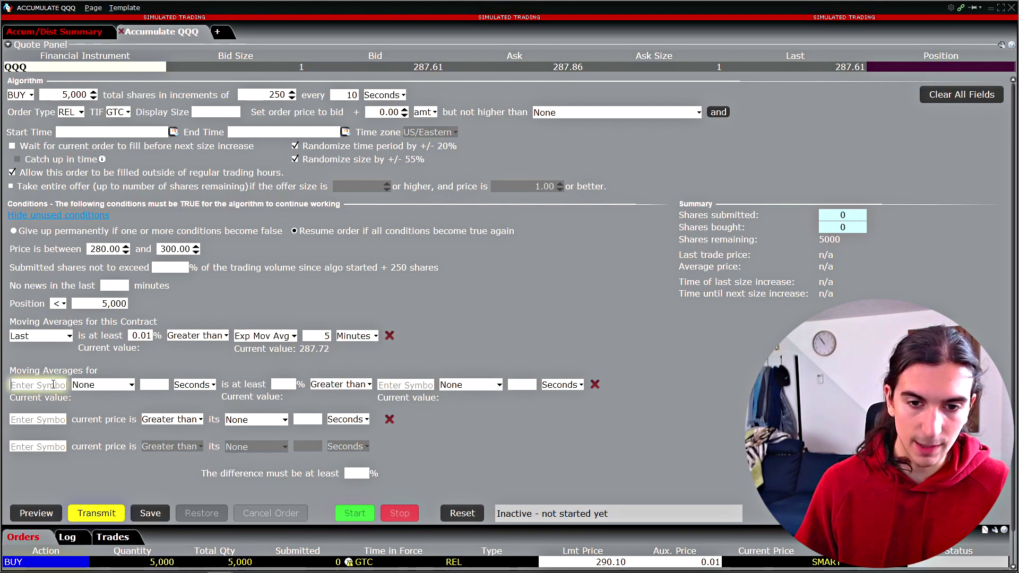